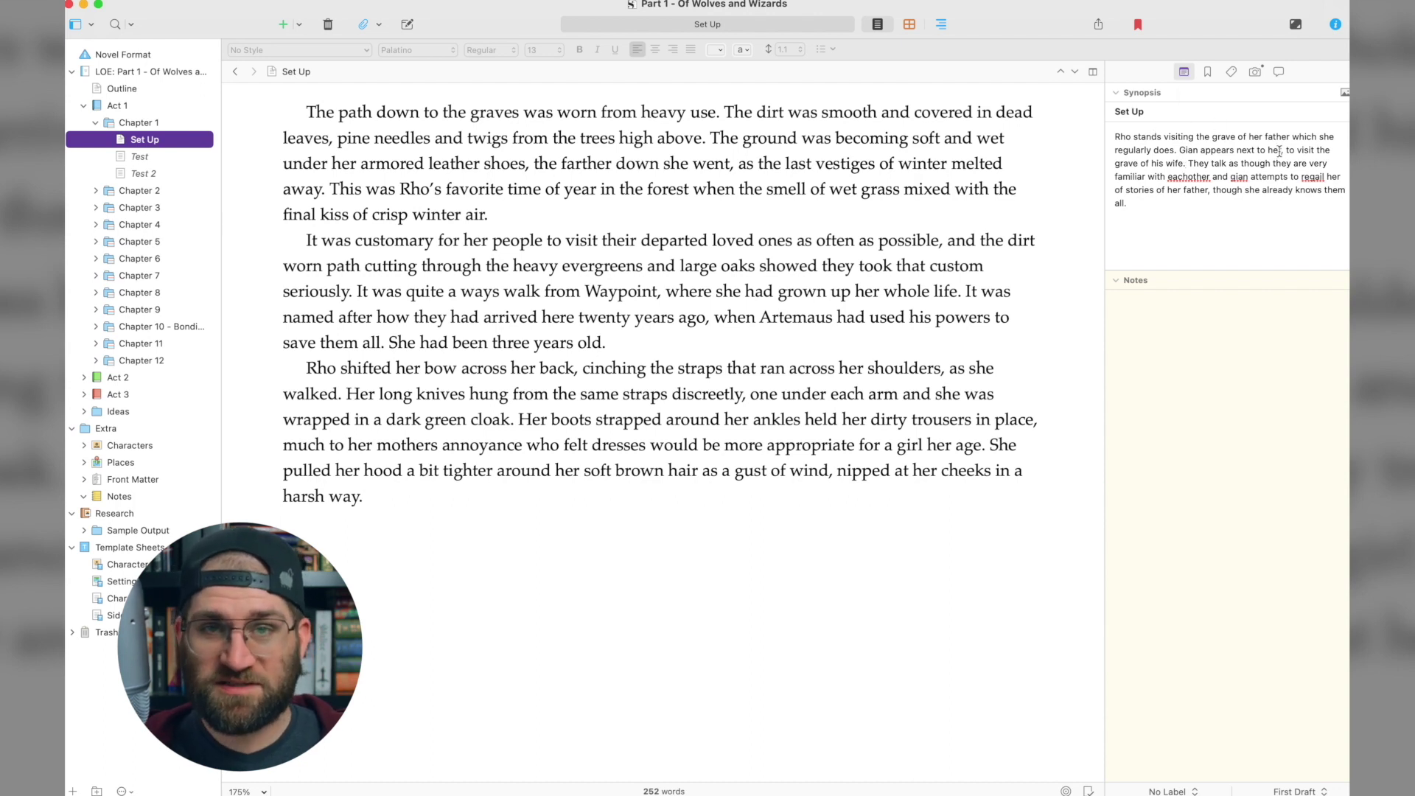
Browse Chapter 1's scenes on the corkboard, then return to the Set Up scene's text
click(909, 24)
key(Up)
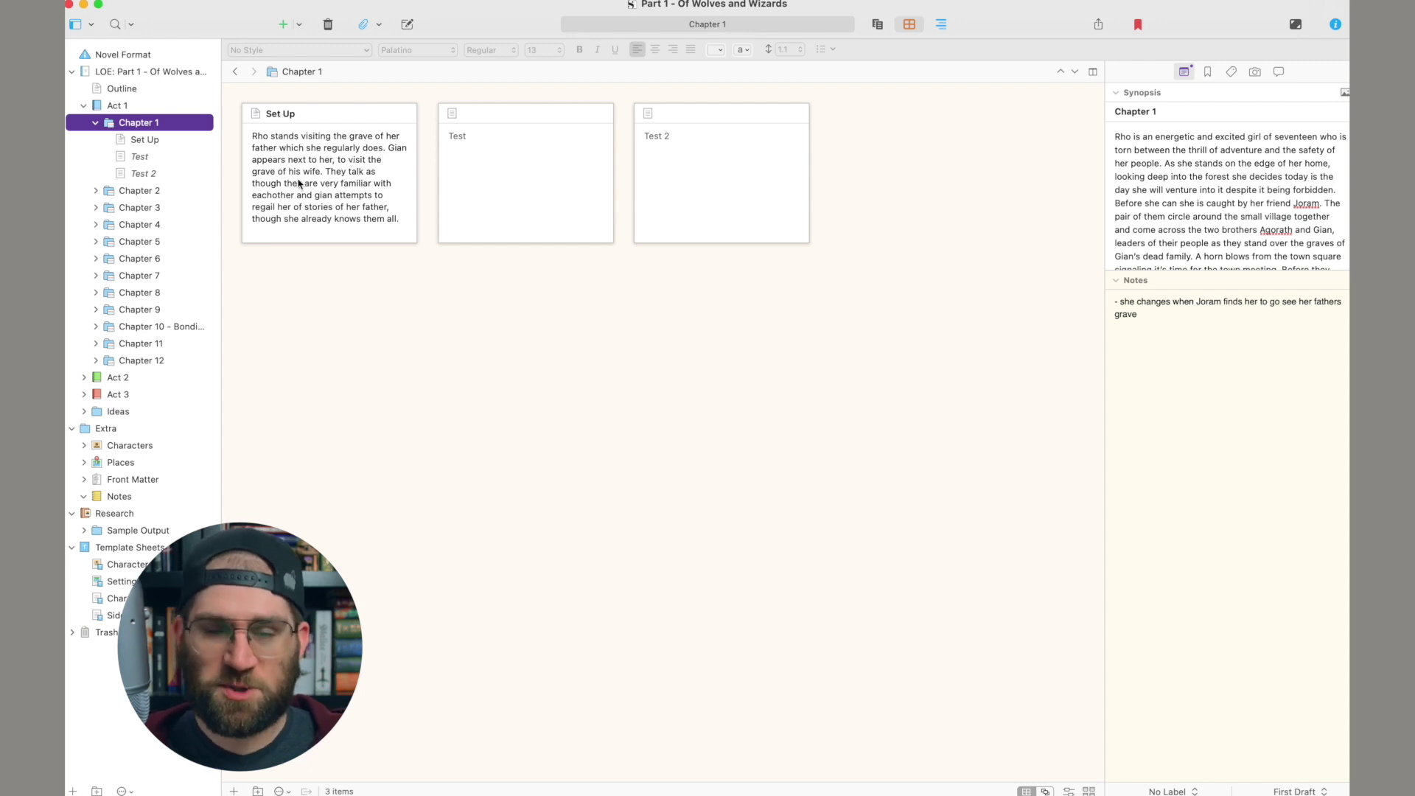
click(134, 141)
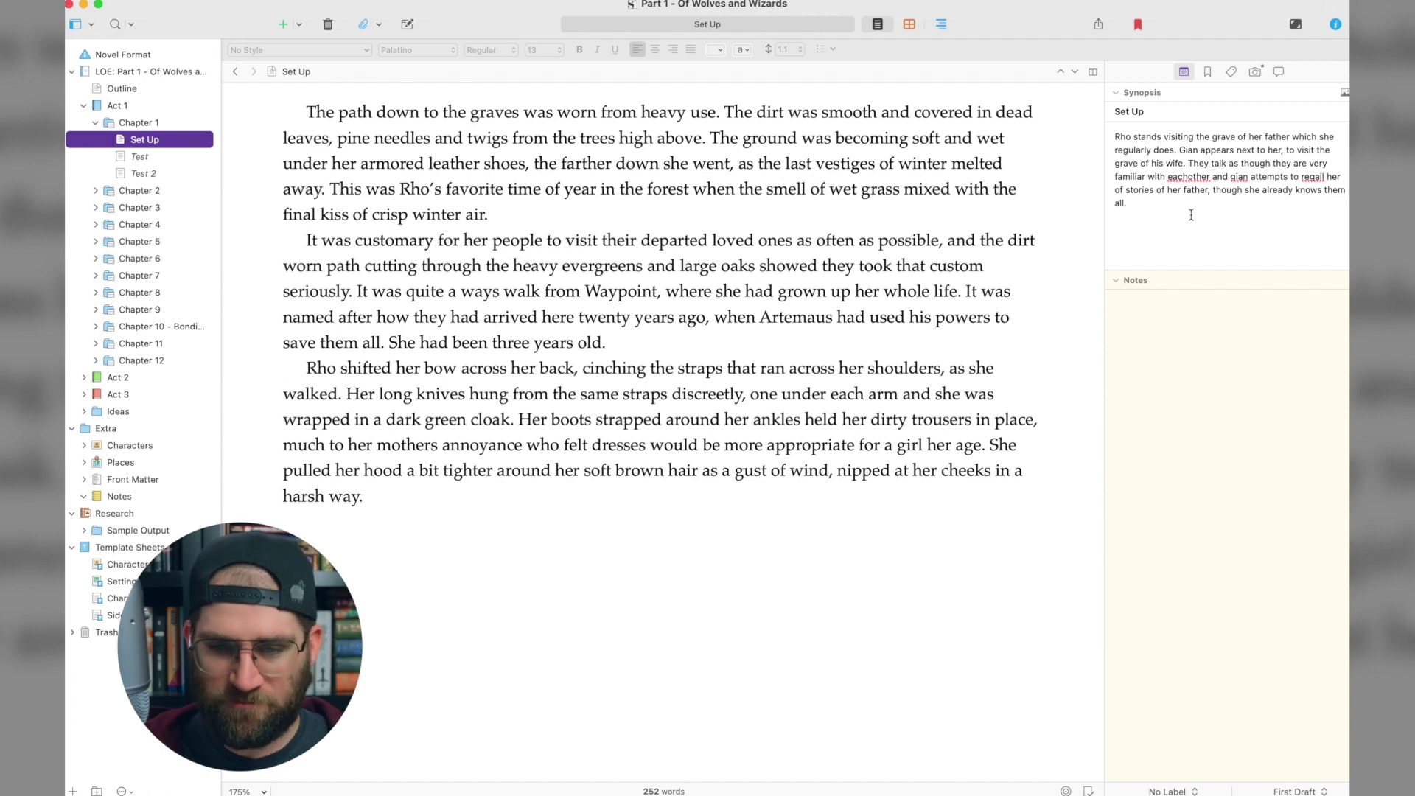
Write the notes '- Test' and '- This is a note' in the Inspector Notes area
click(1160, 323)
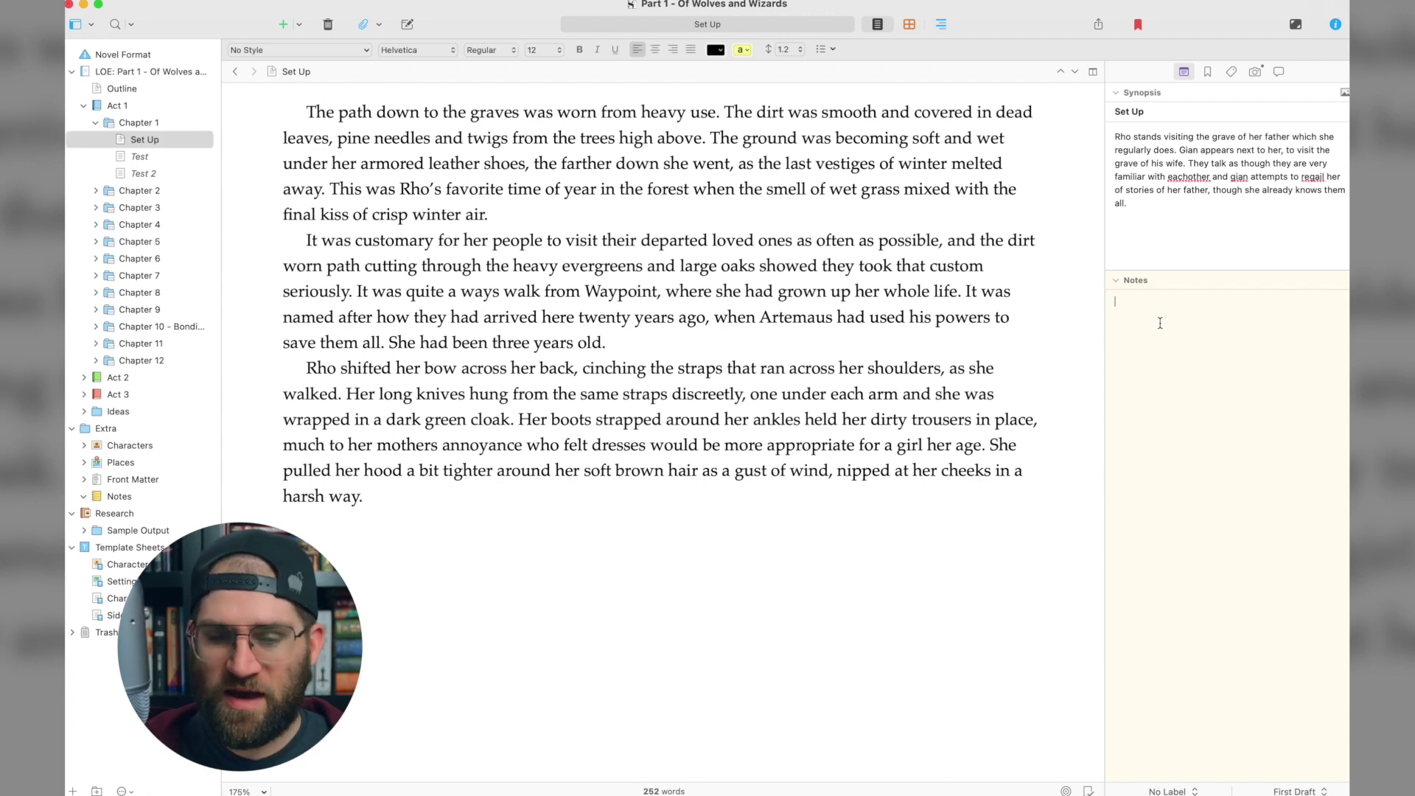
text(-)
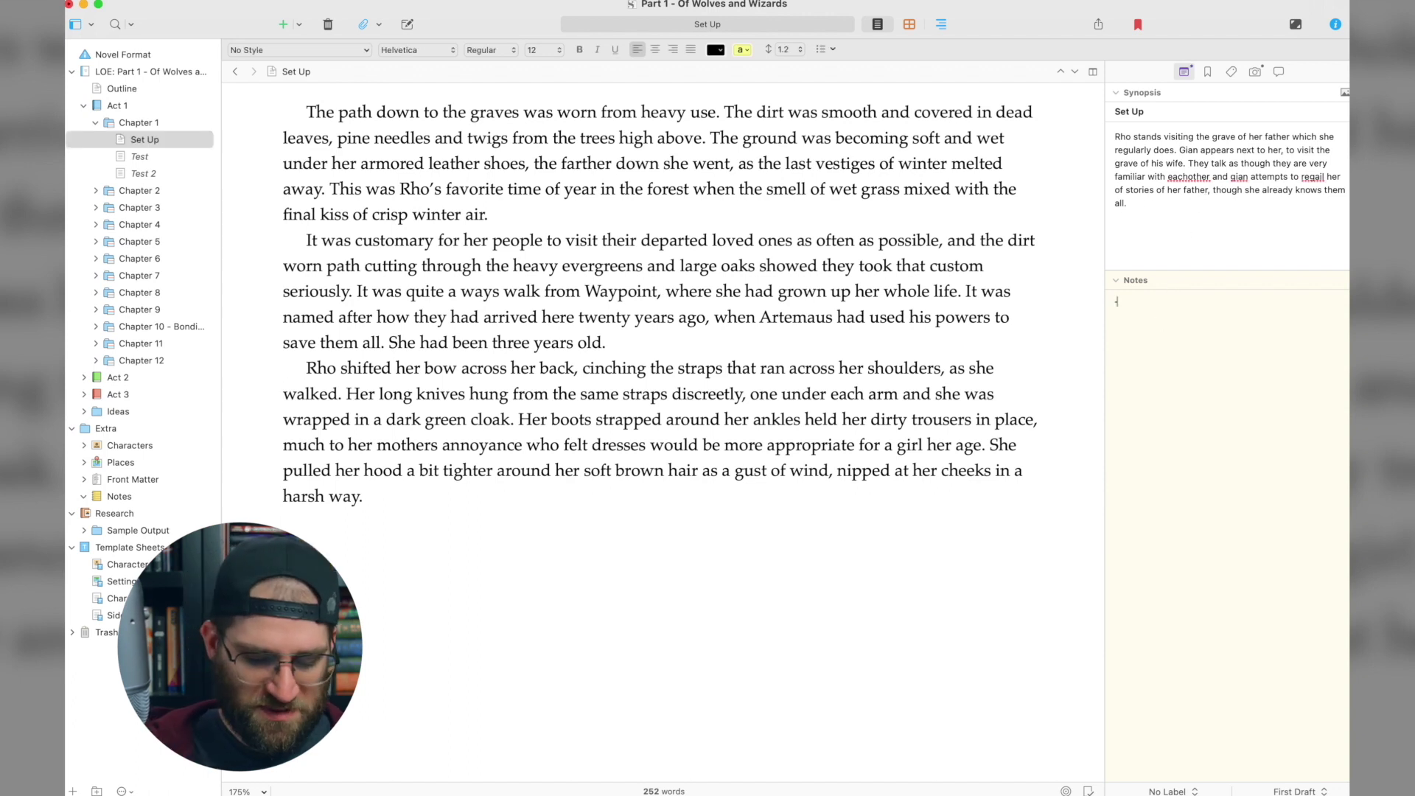
text( Test)
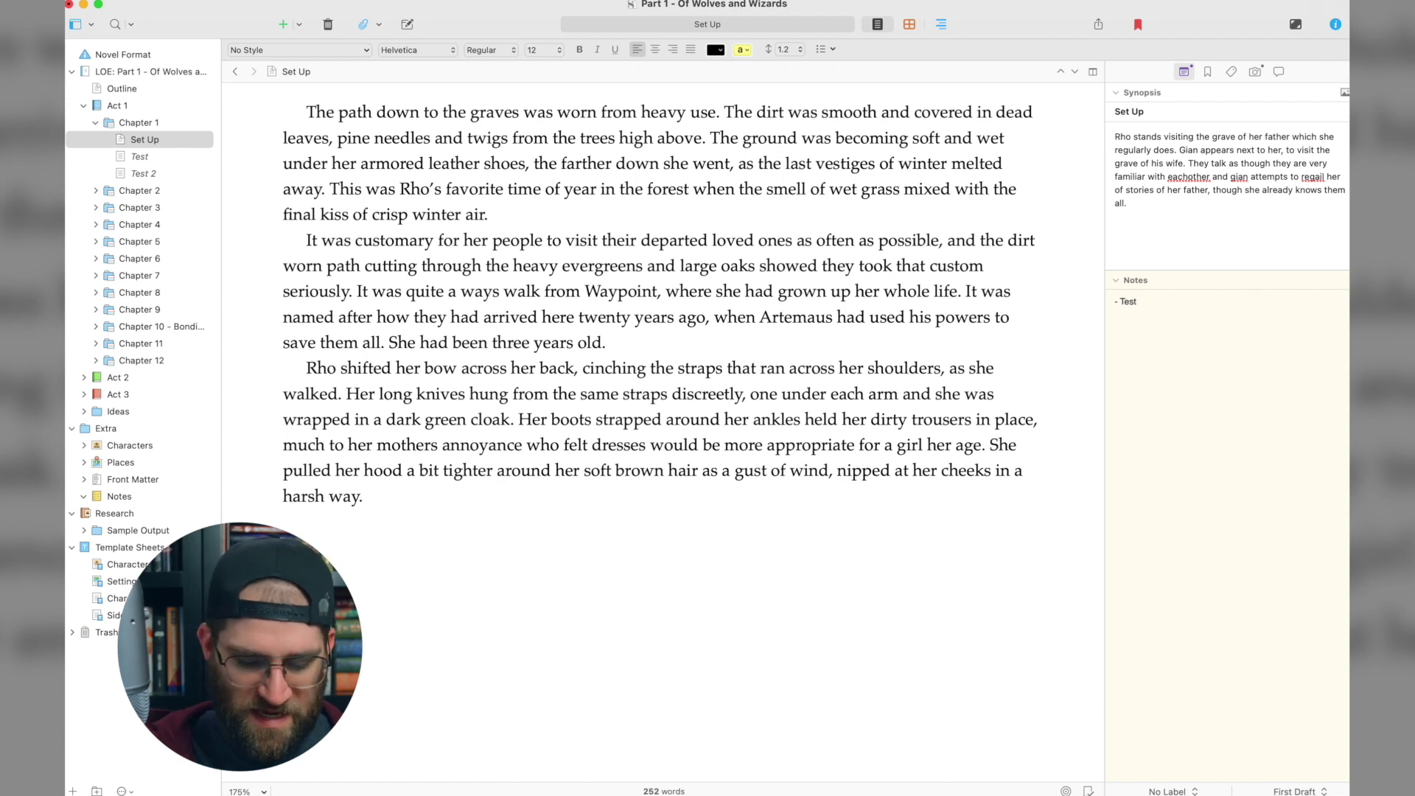
text(_ This is a)
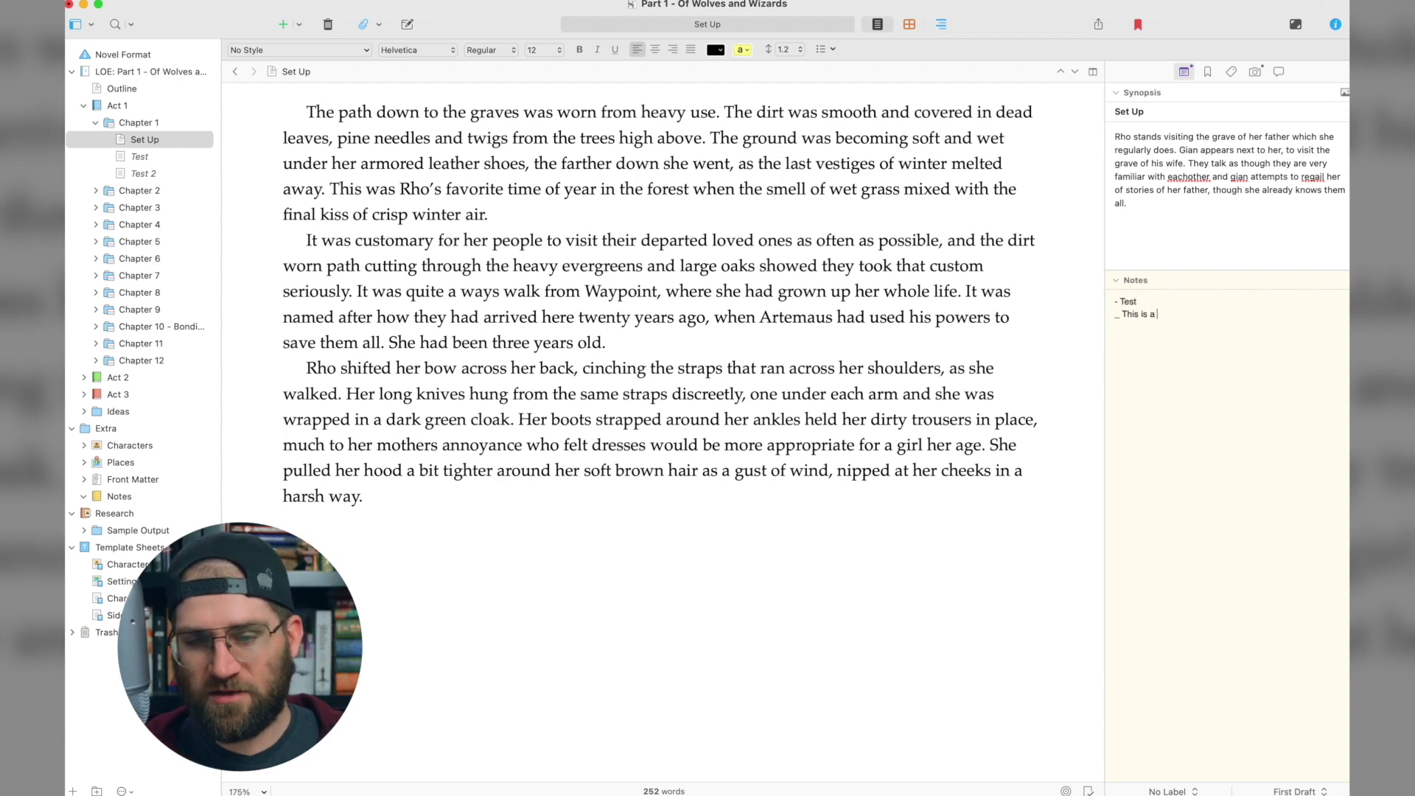
text( note)
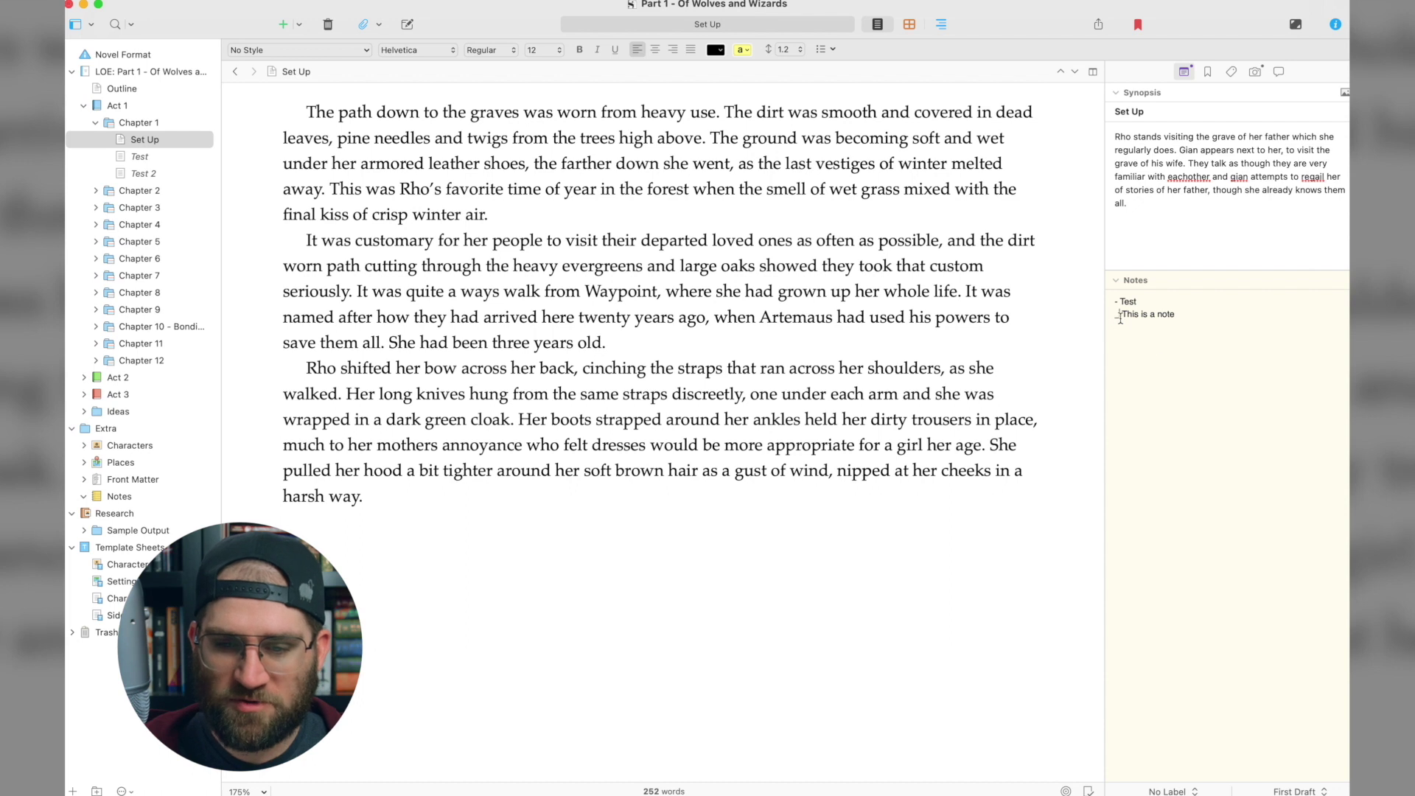
key(BackSpace)
text(-)
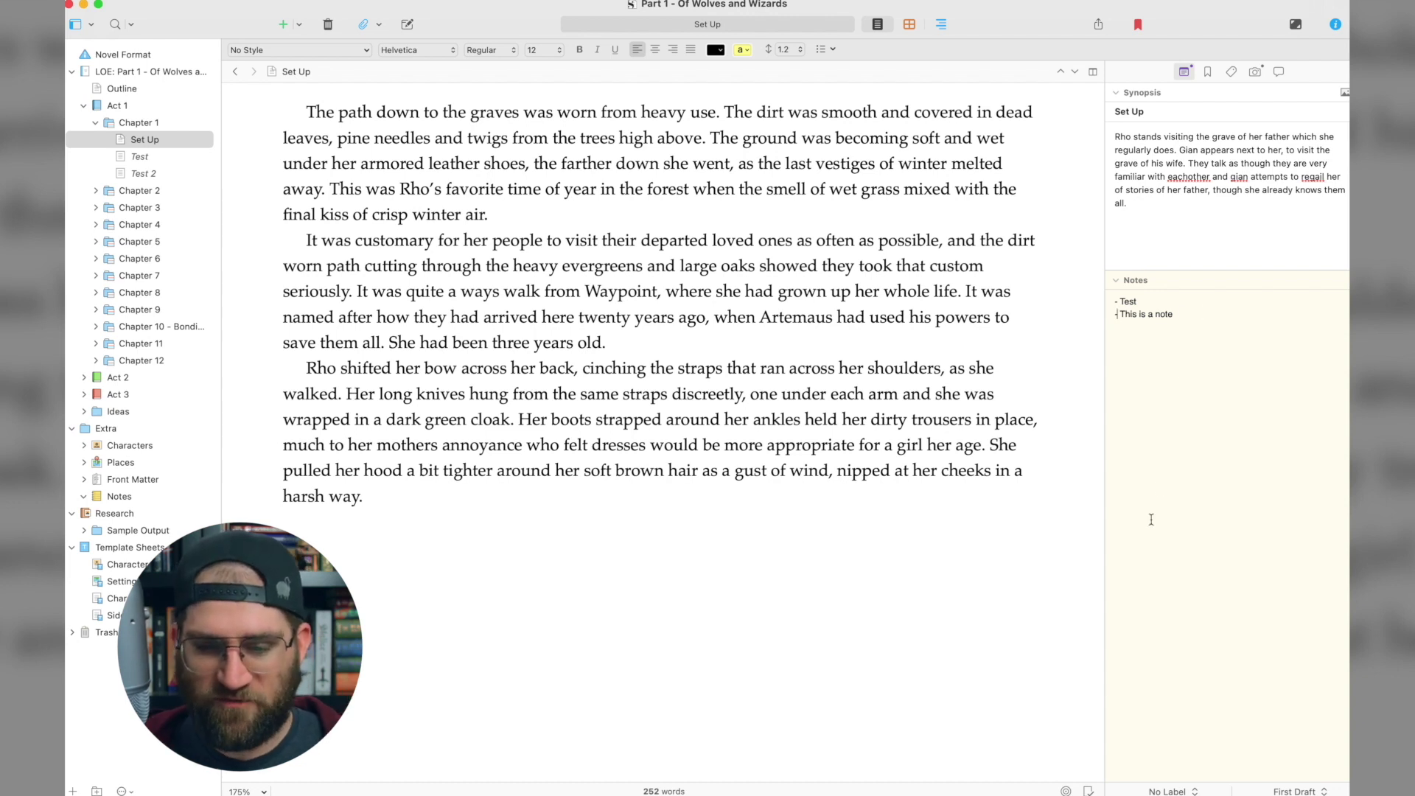
Check the Label choices without changing them, then toggle the Synopsis section open and closed
click(1194, 791)
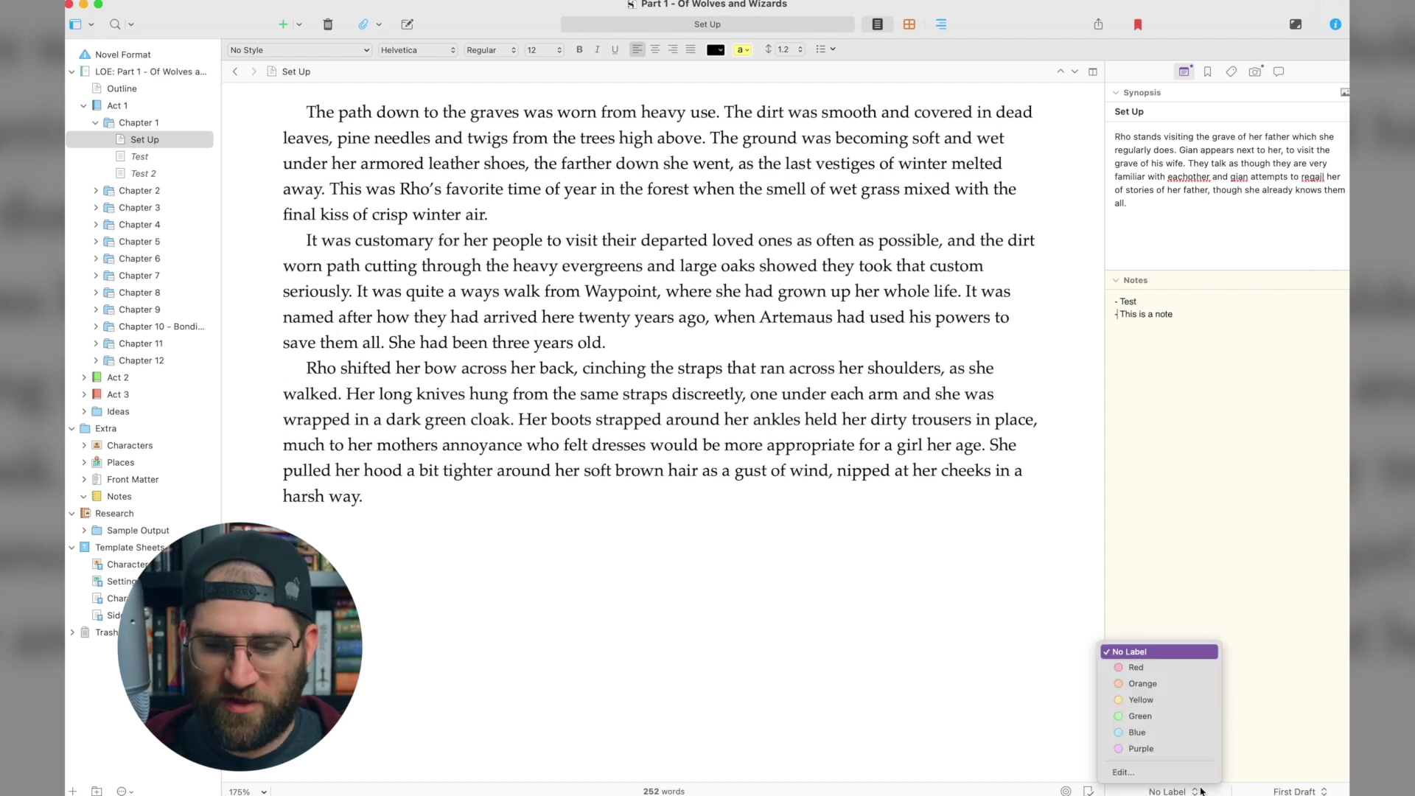
click(1201, 791)
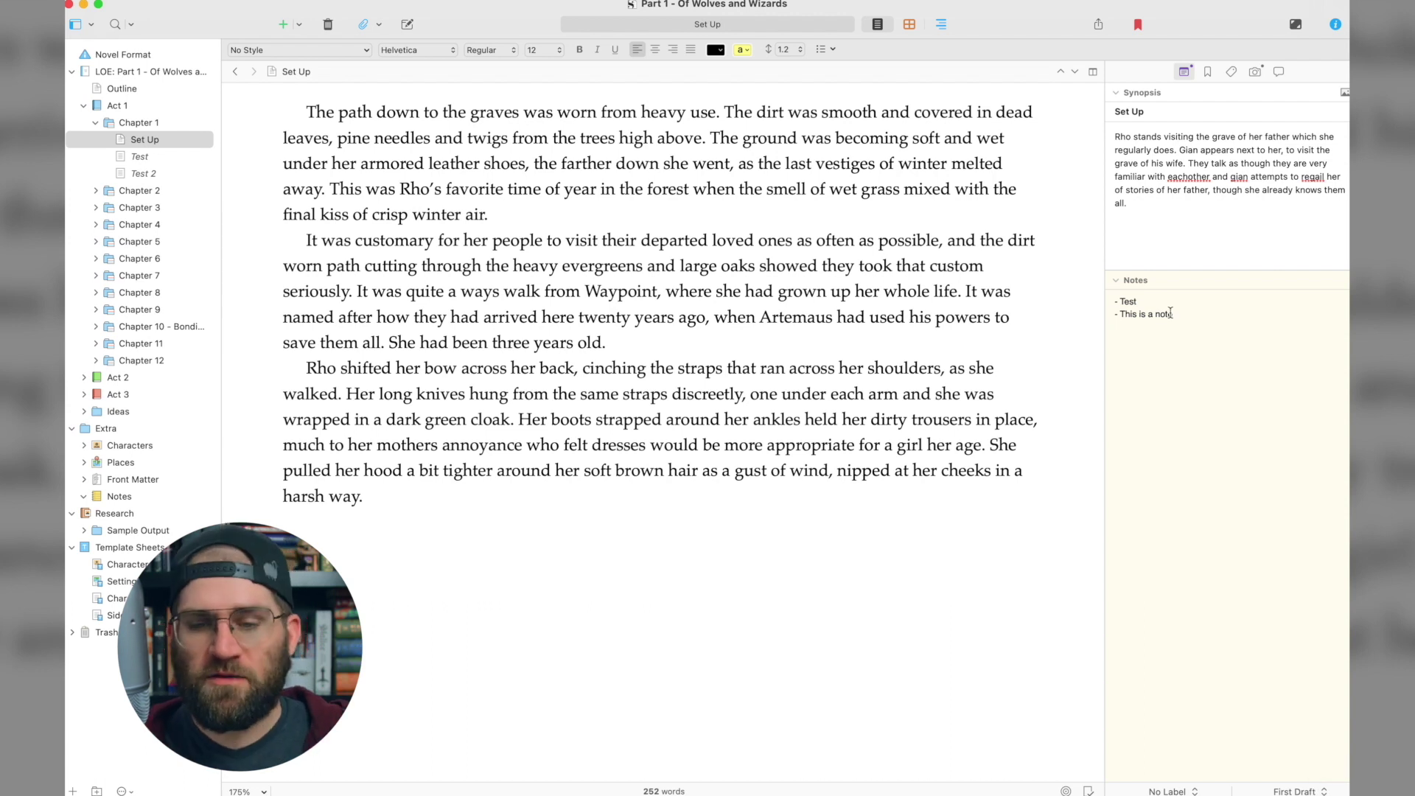
click(1118, 94)
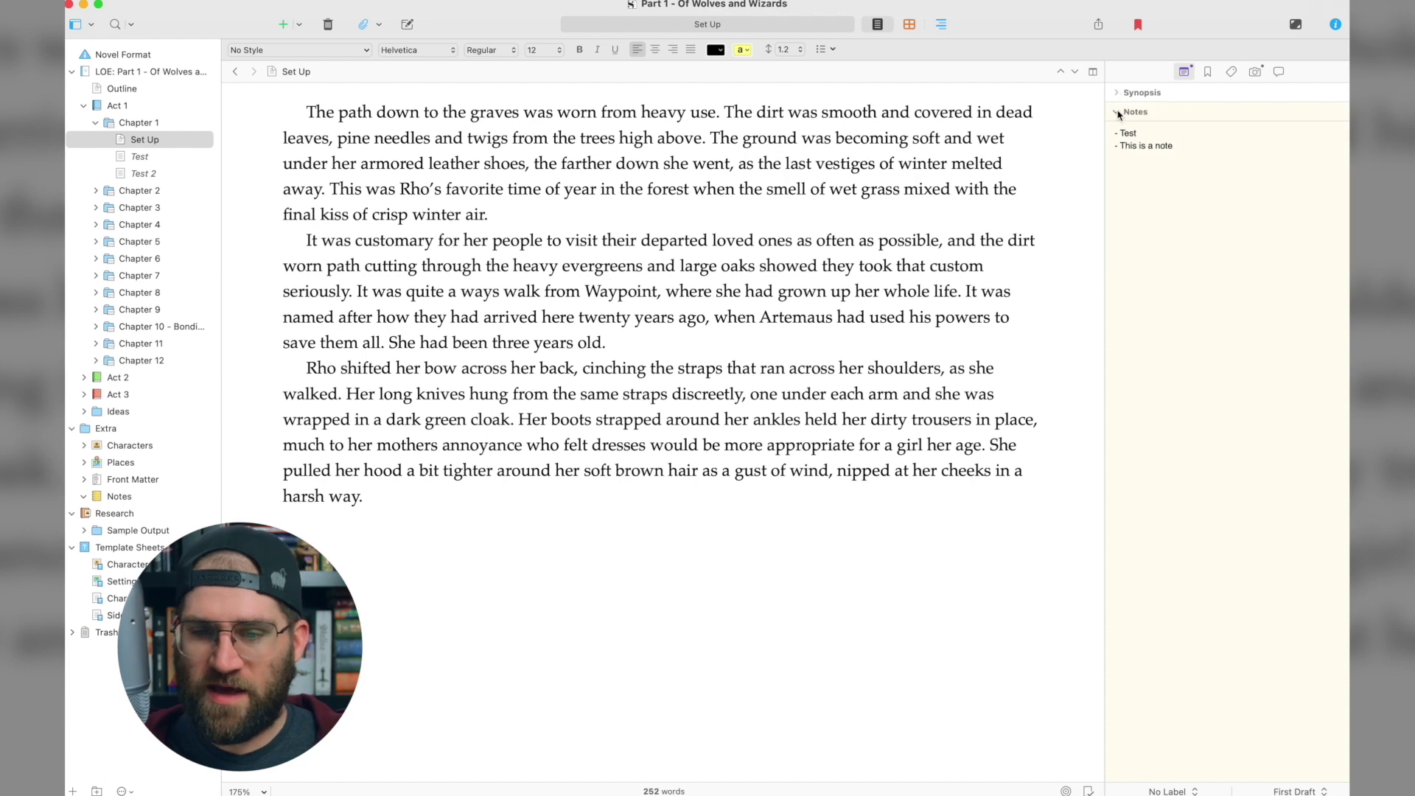
click(1118, 113)
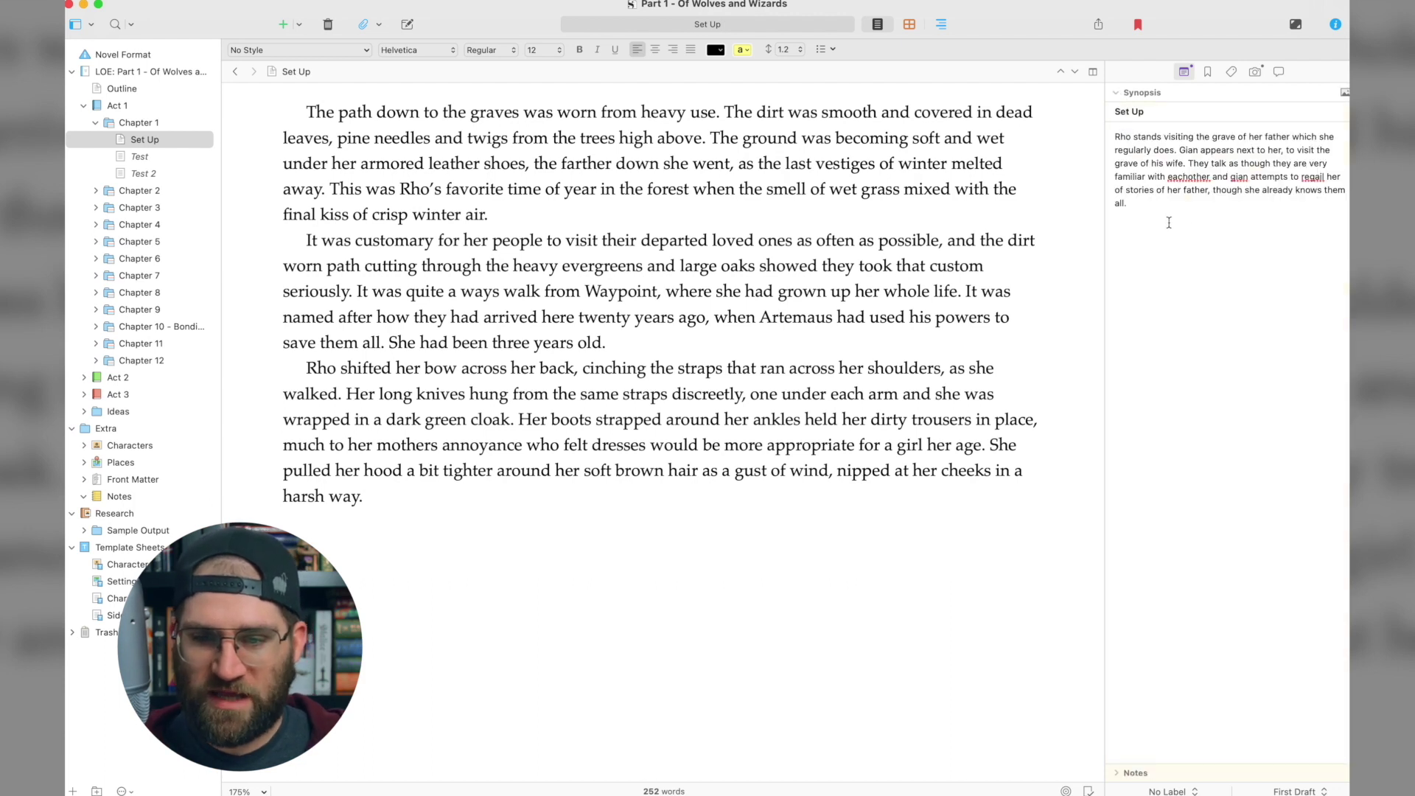
click(1118, 94)
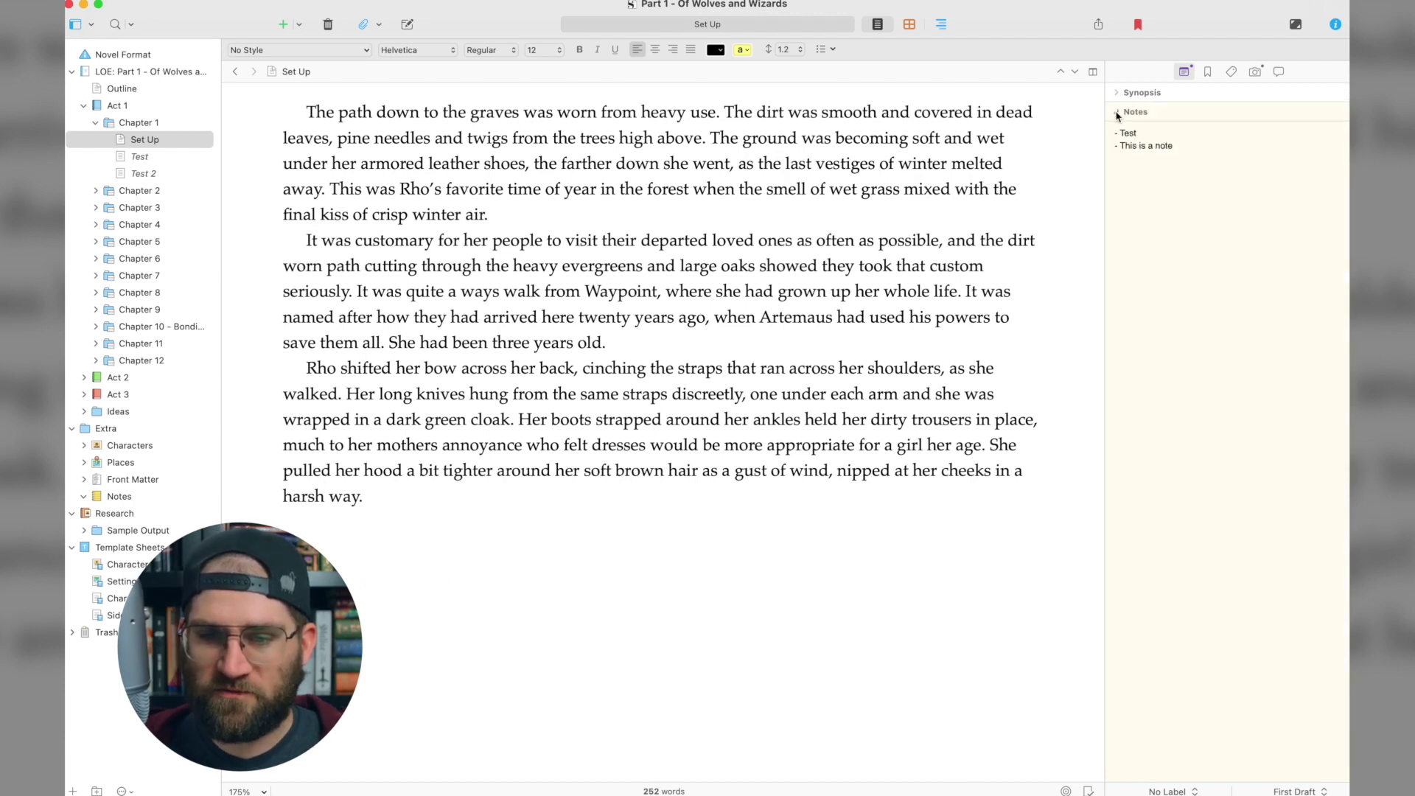
click(1118, 114)
Add an internal bookmark to LOE > Act 1 > Chapter 1 > Test in the Bookmarks pane
click(1207, 71)
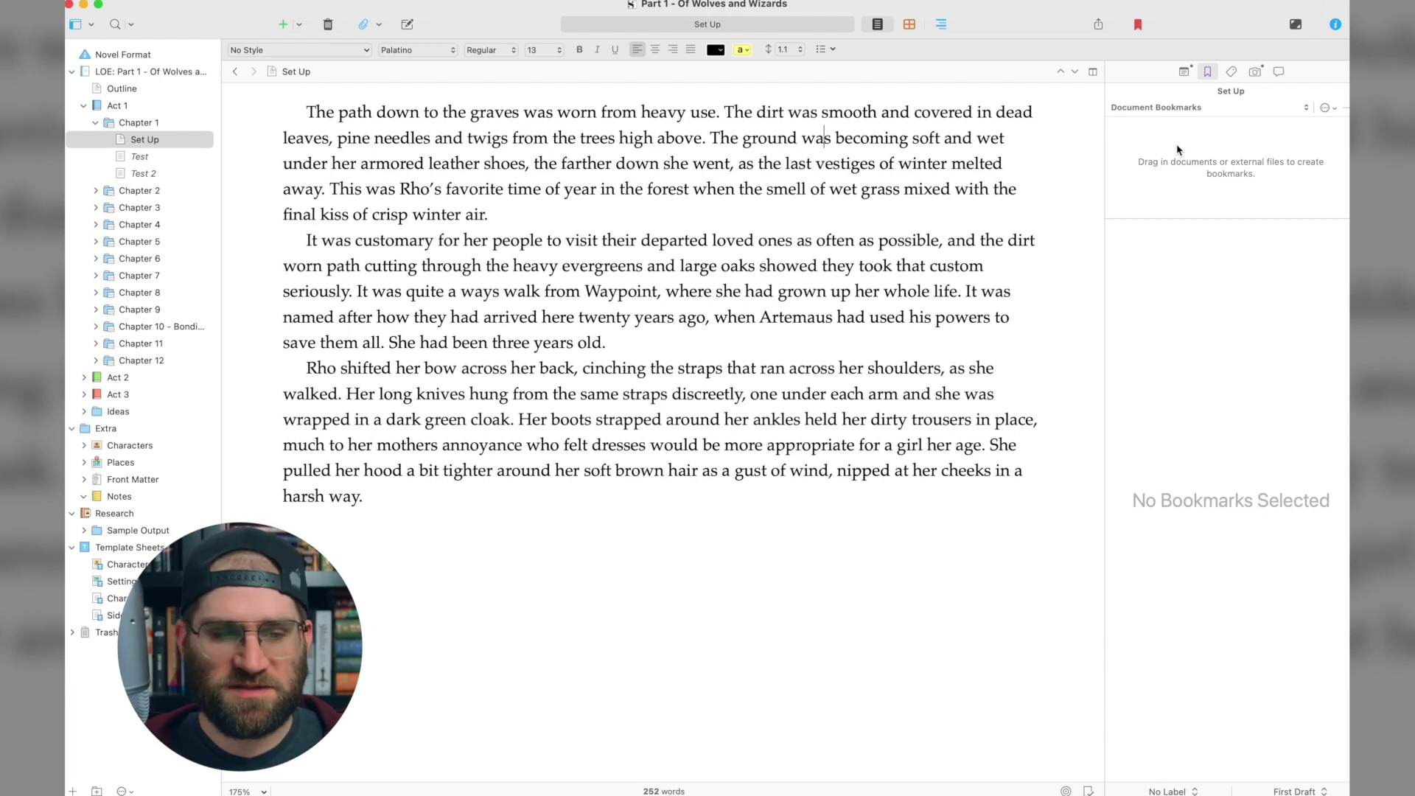
click(1328, 109)
mouse_move(1327, 126)
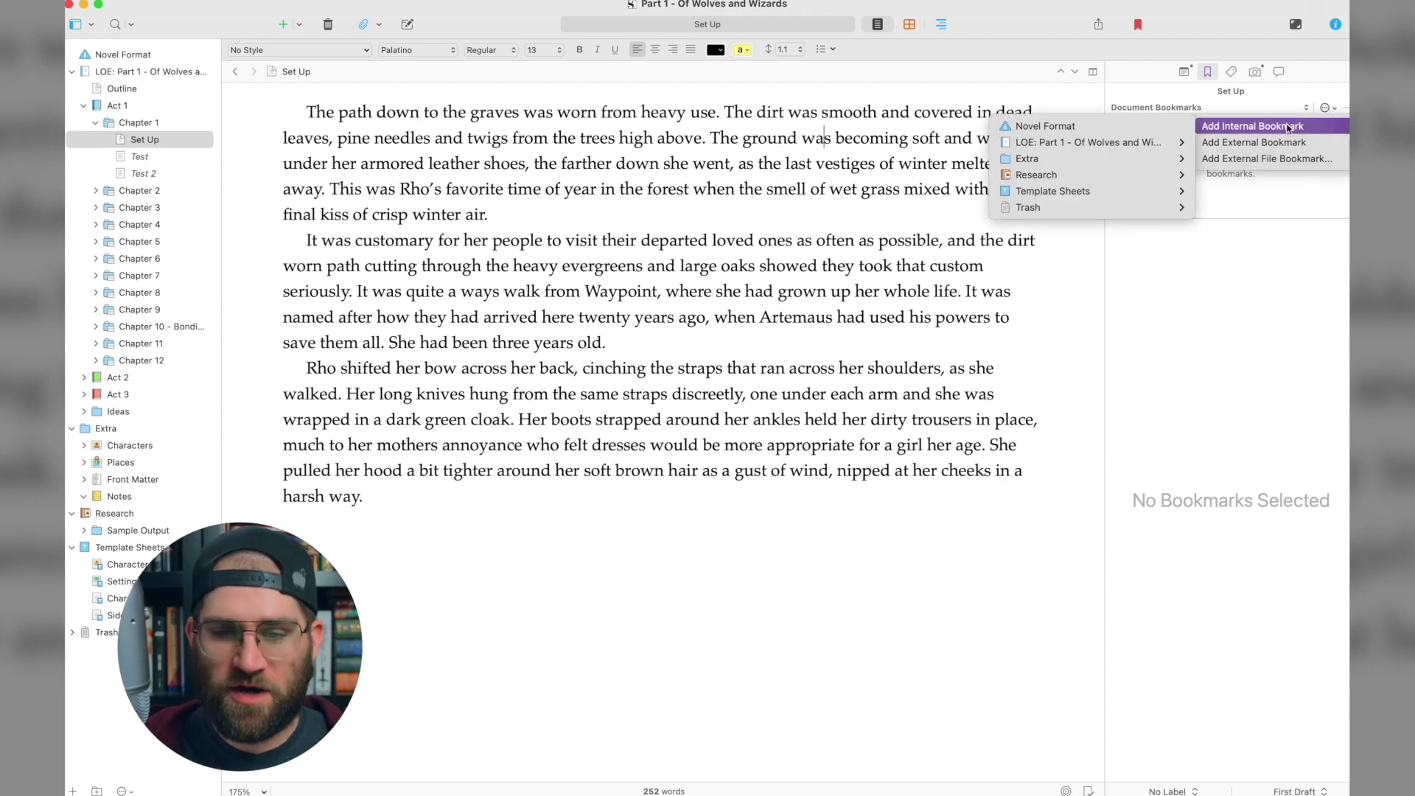
mouse_move(1147, 143)
mouse_move(978, 164)
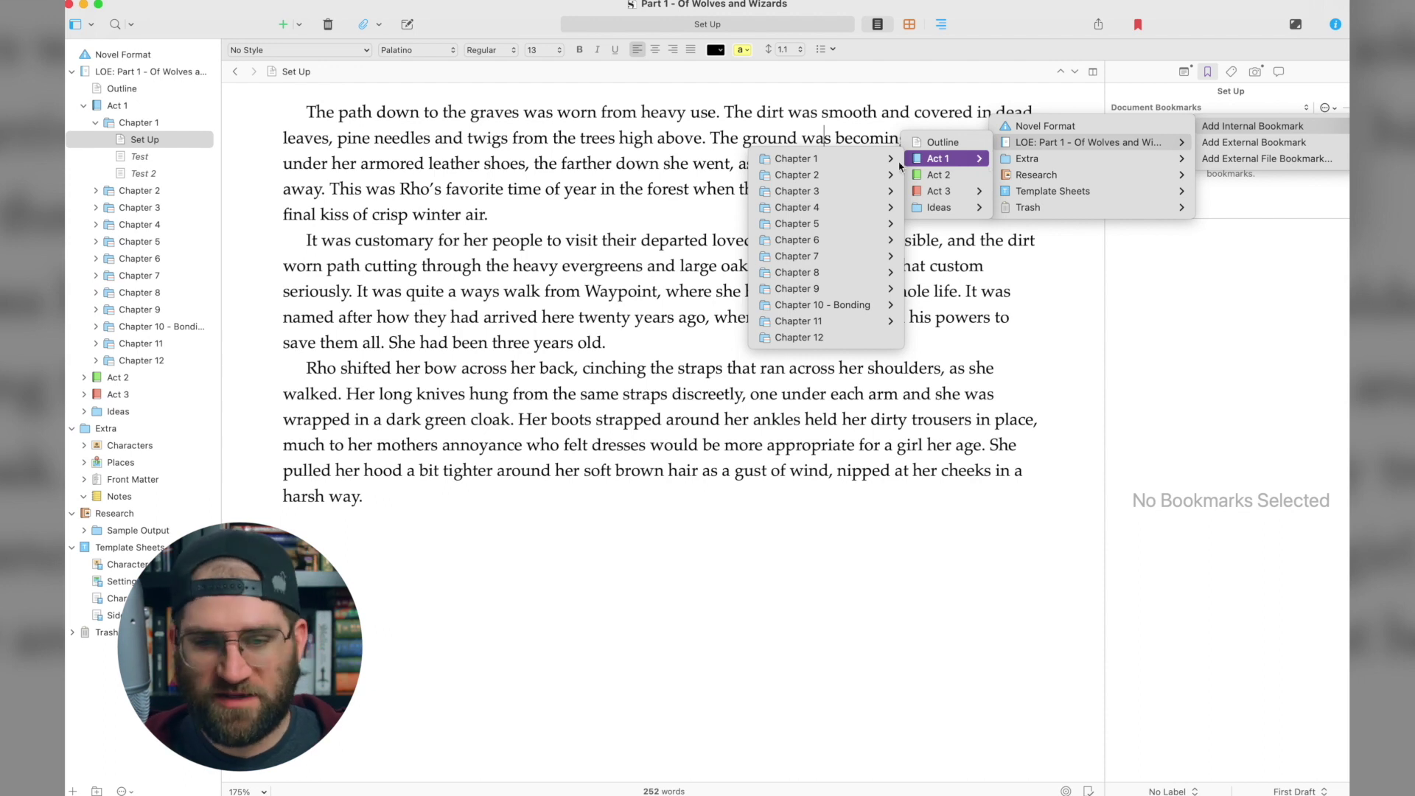
mouse_move(838, 180)
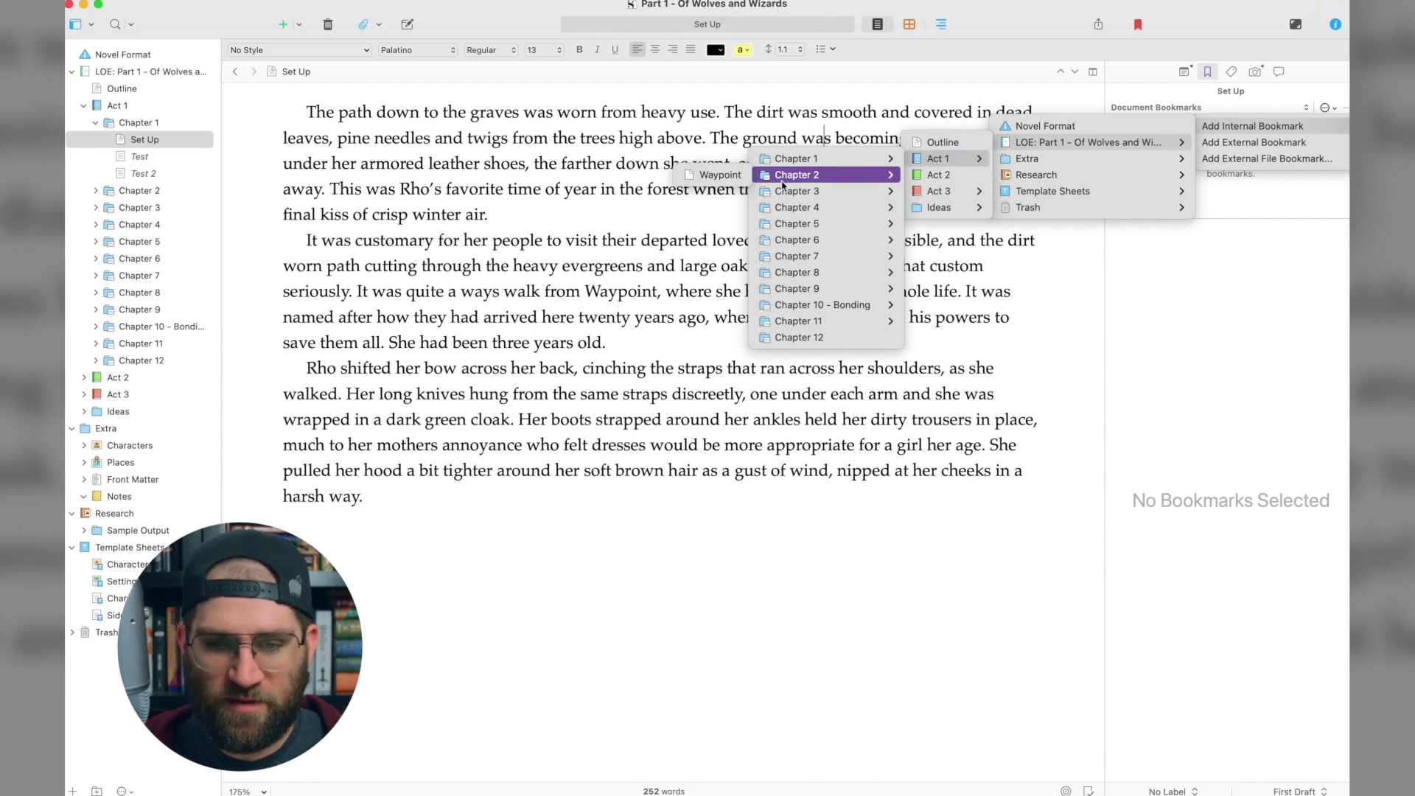
mouse_move(782, 160)
click(721, 178)
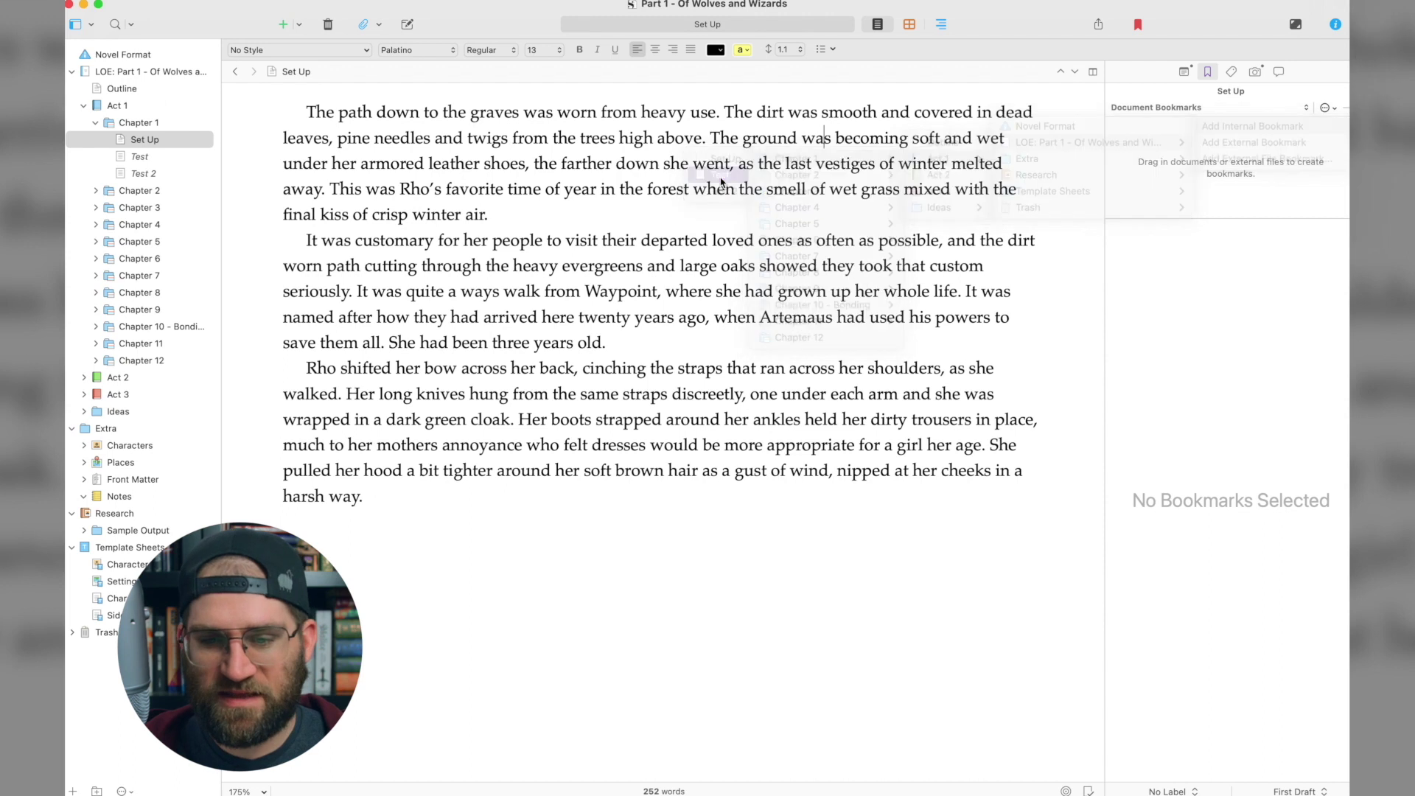
Change the Test bookmark's preview text to 'Hello how are you', view that scene, then return to Set Up
click(1179, 131)
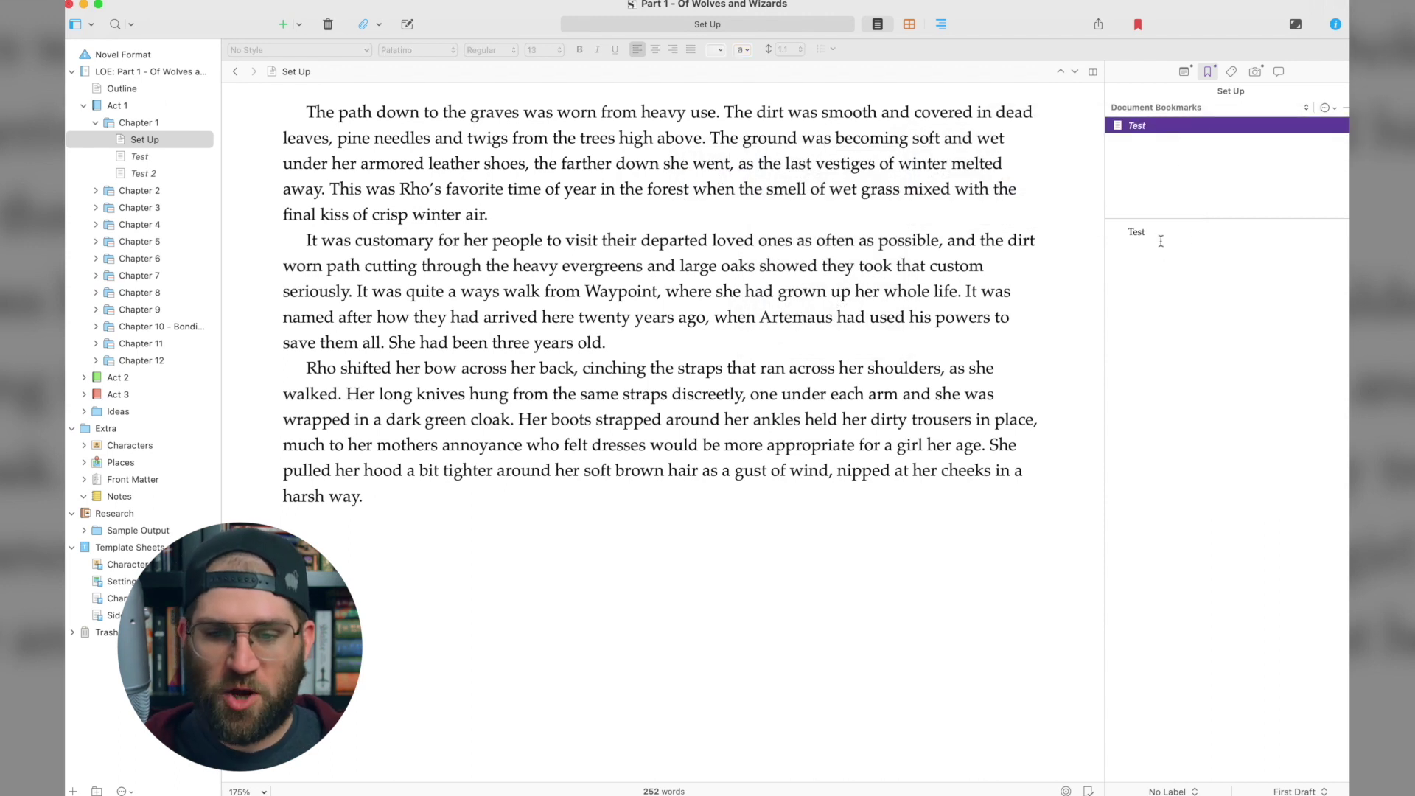
click(1163, 233)
double_click(1163, 233)
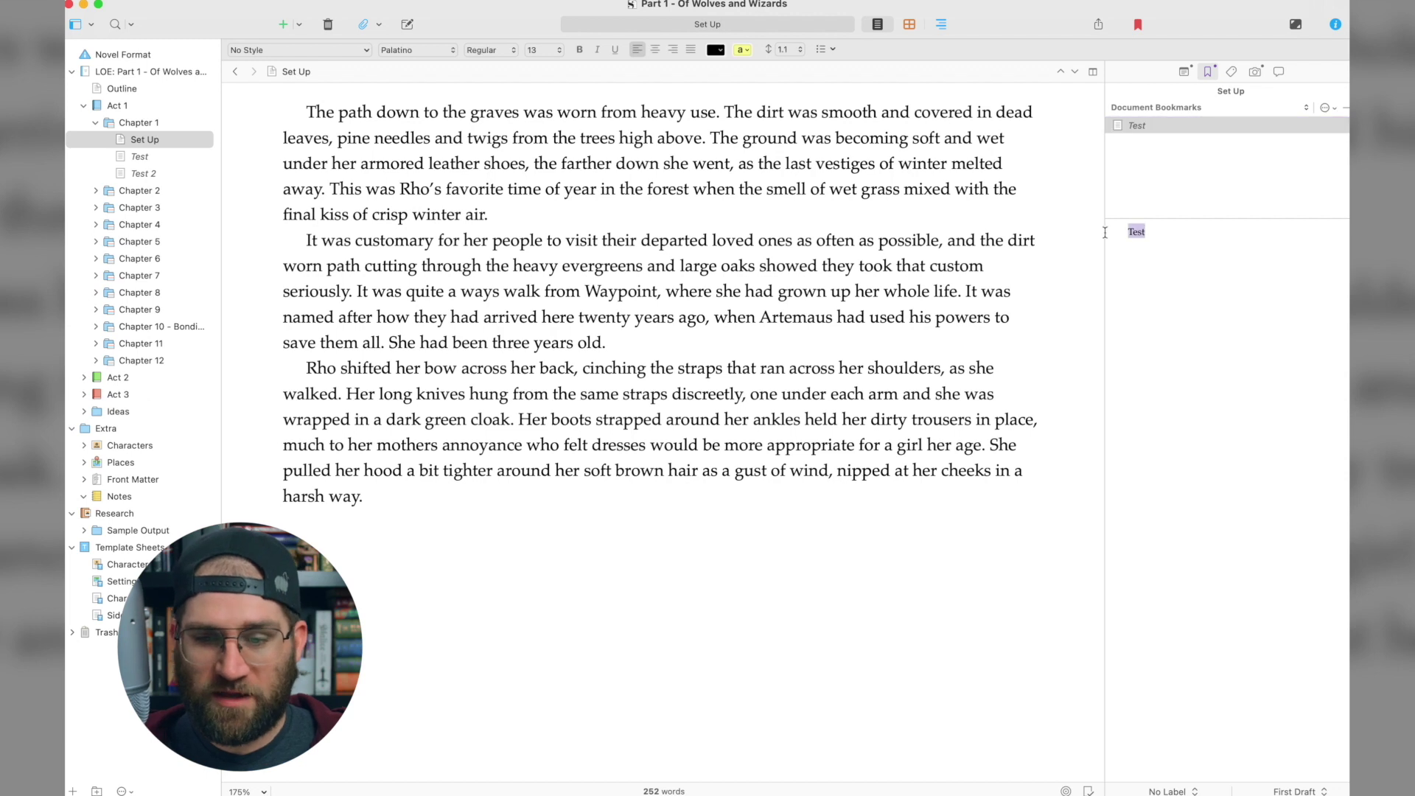
text(Hell)
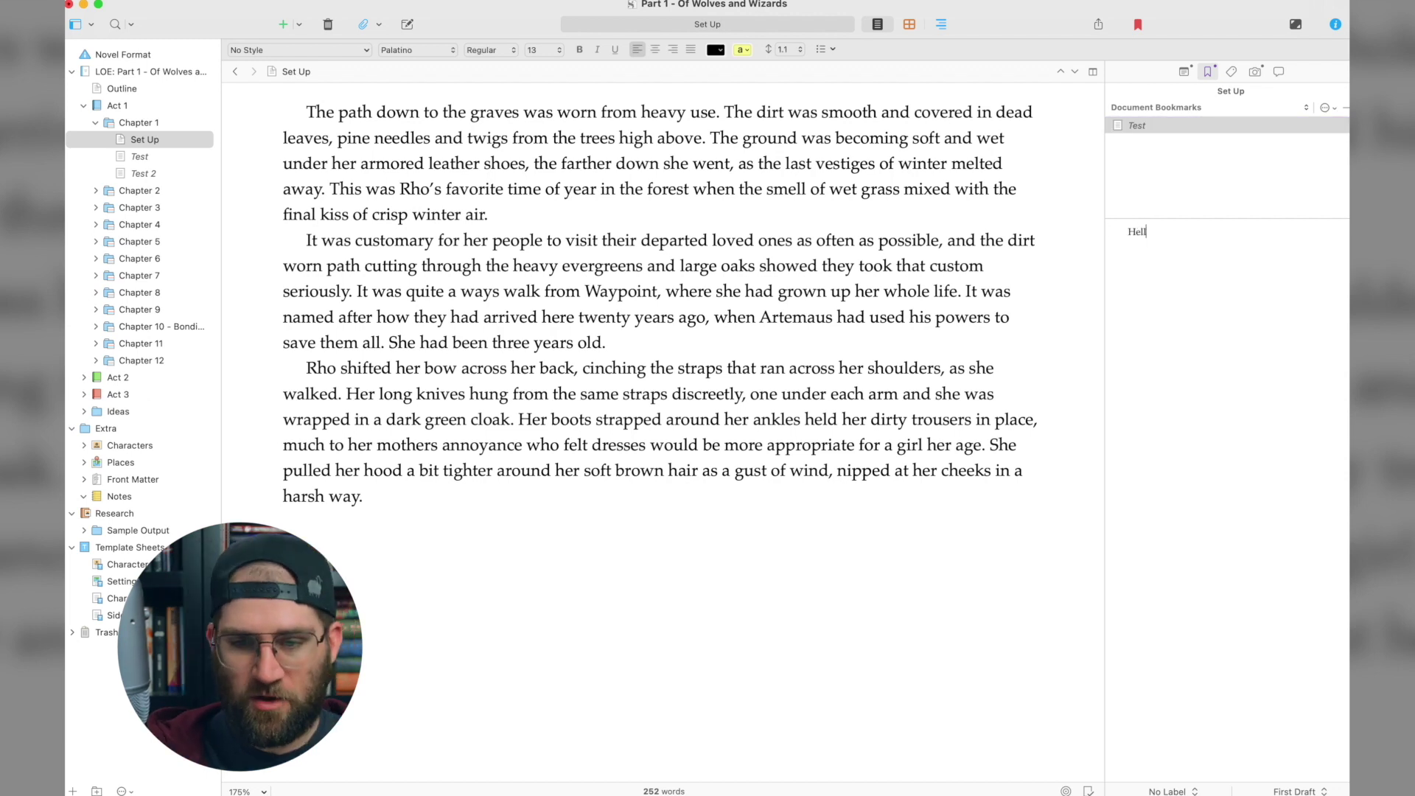
text(o how are you)
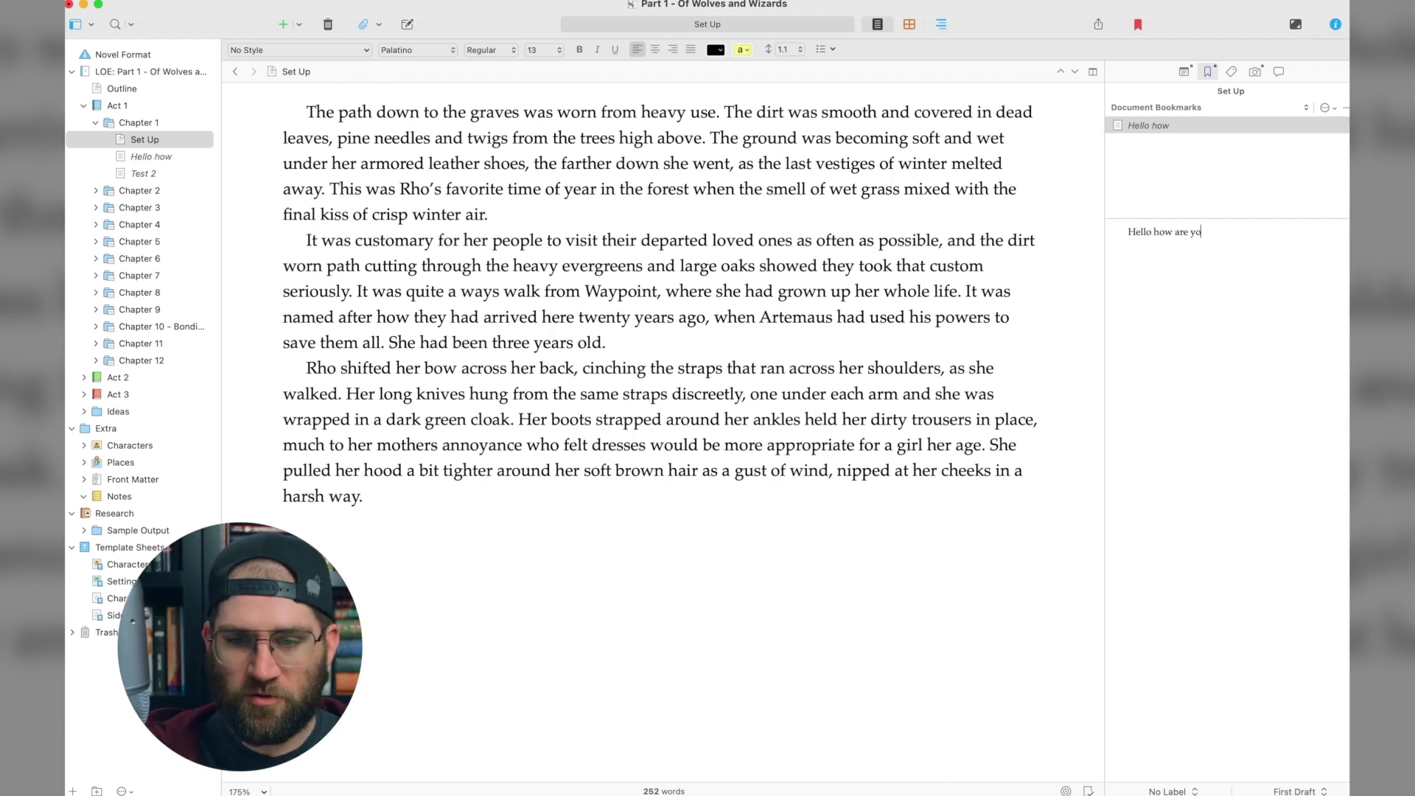
click(169, 157)
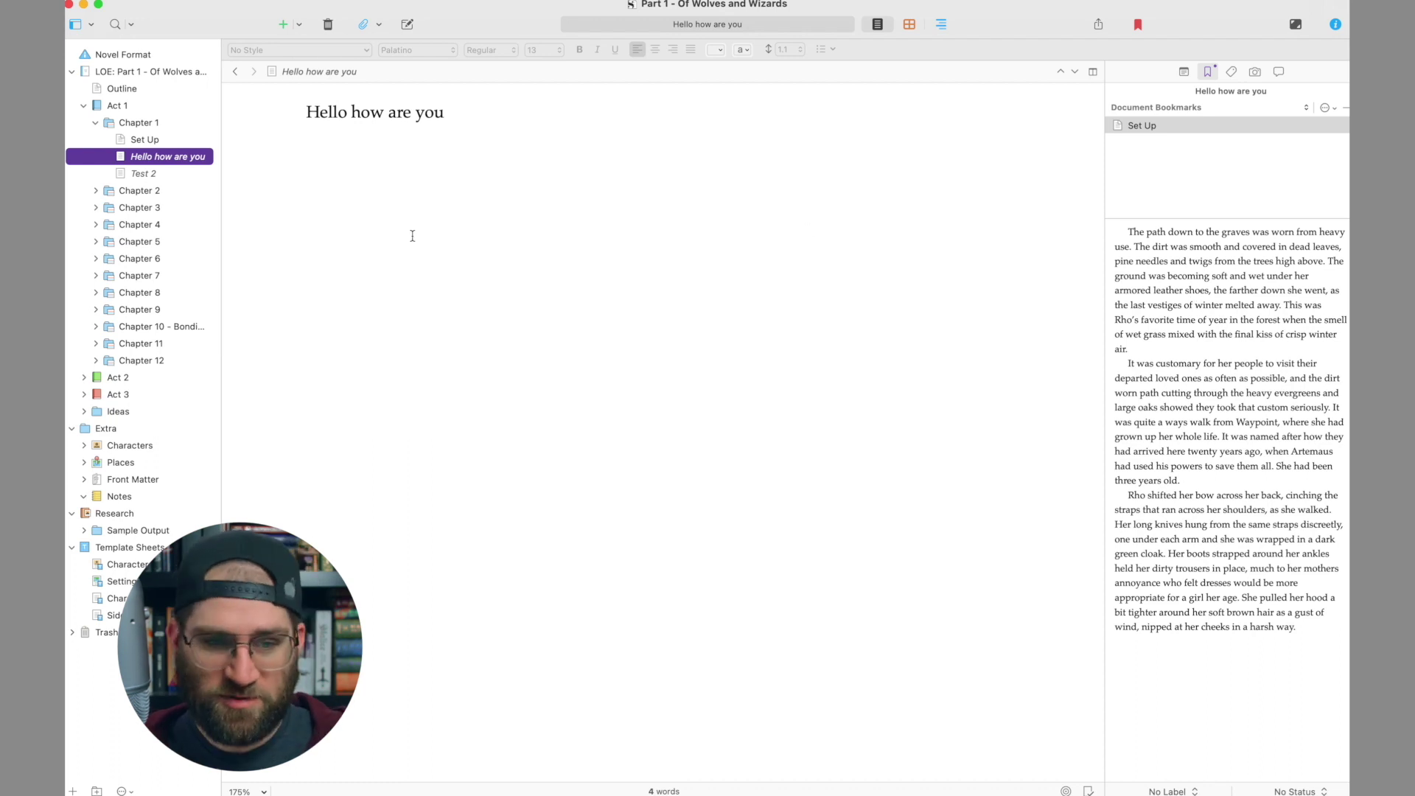
click(169, 138)
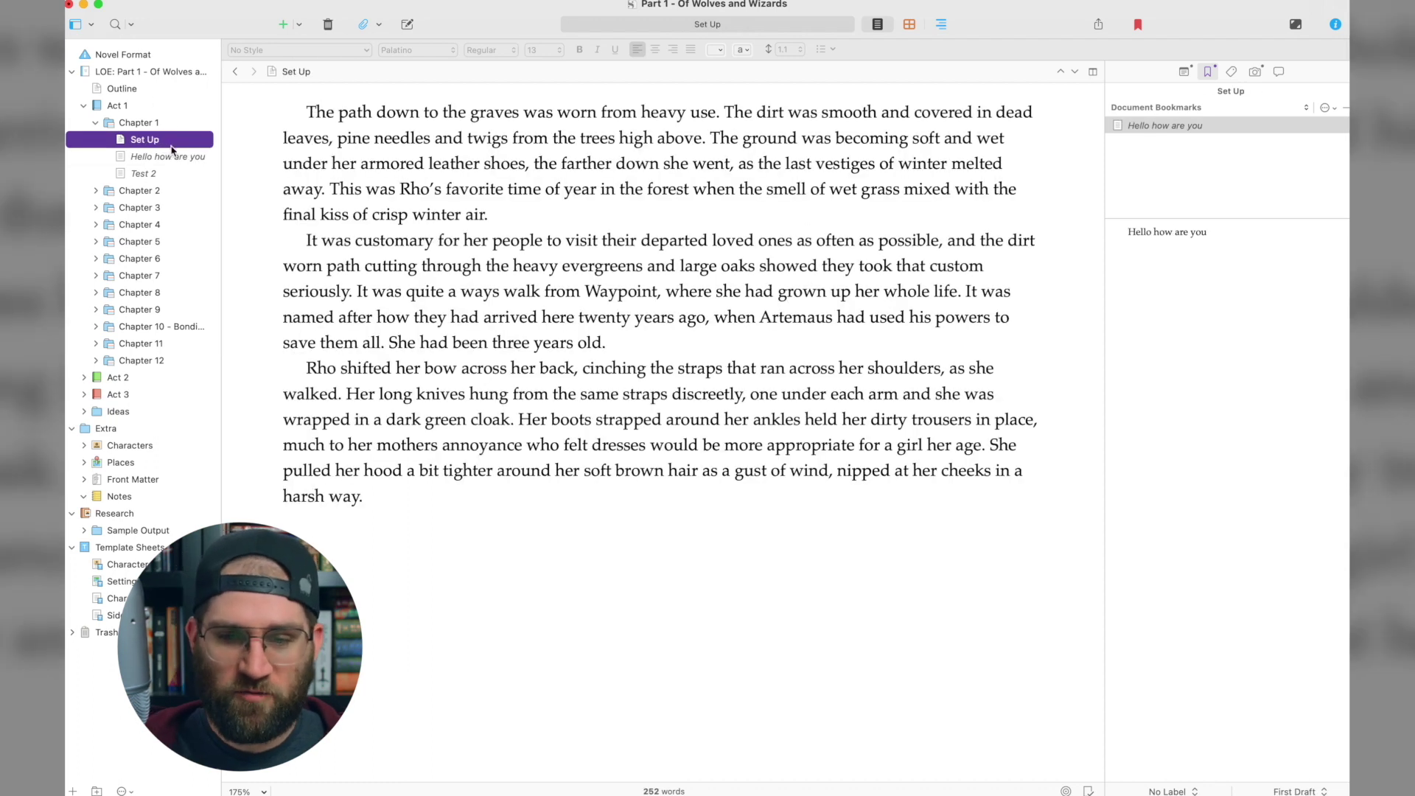
Widen the Inspector and delete the Hello how are you bookmark from Set Up's bookmarks
click(175, 158)
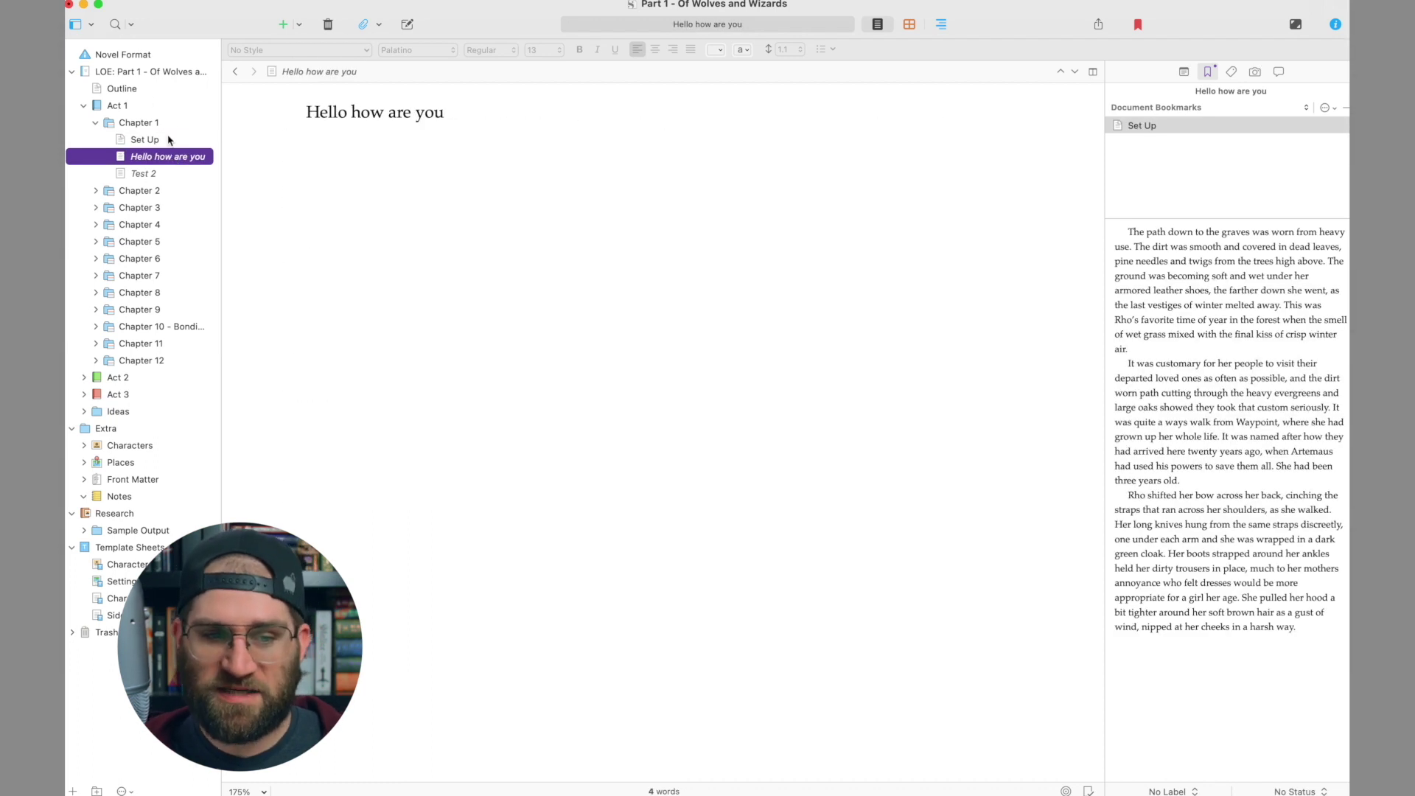
click(168, 140)
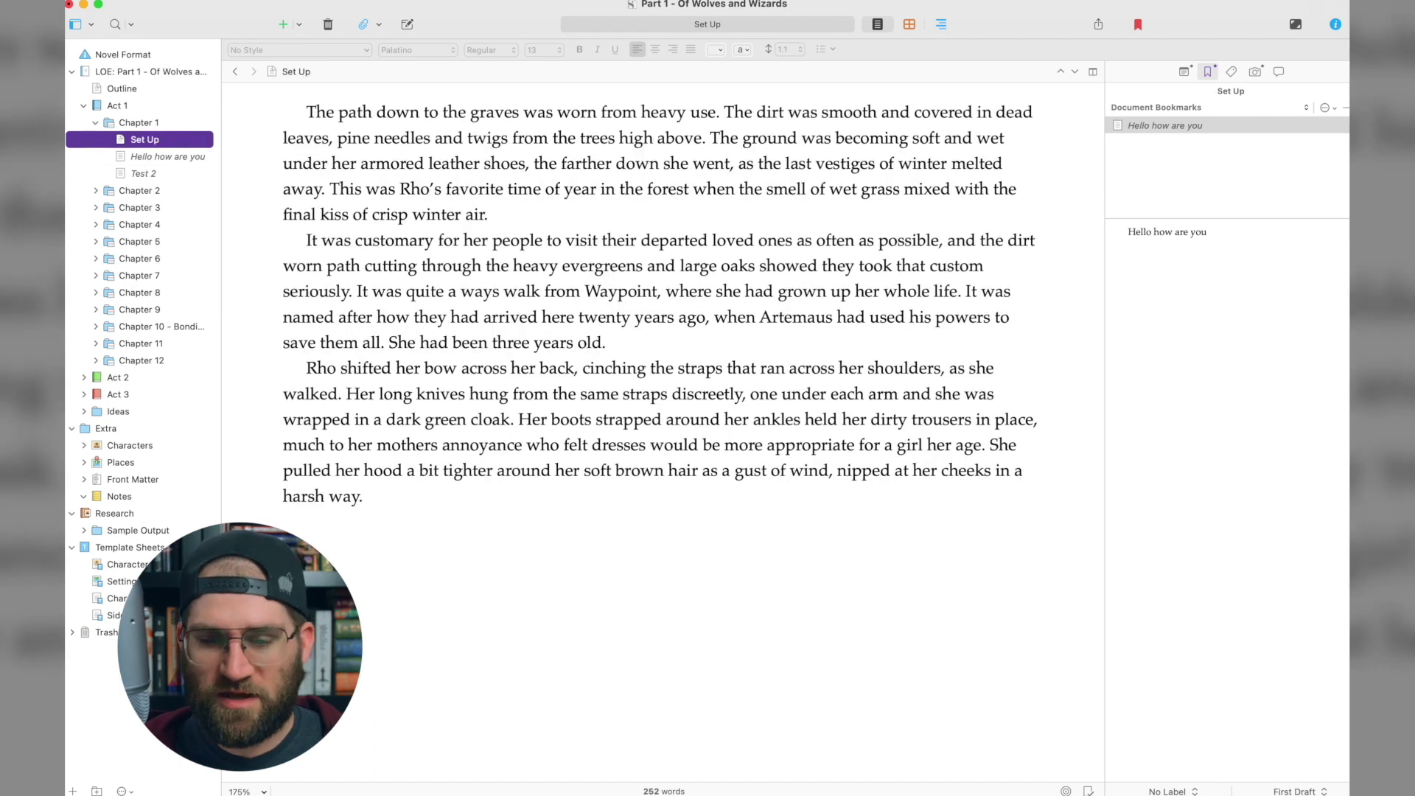
drag(1105, 395, 1030, 391)
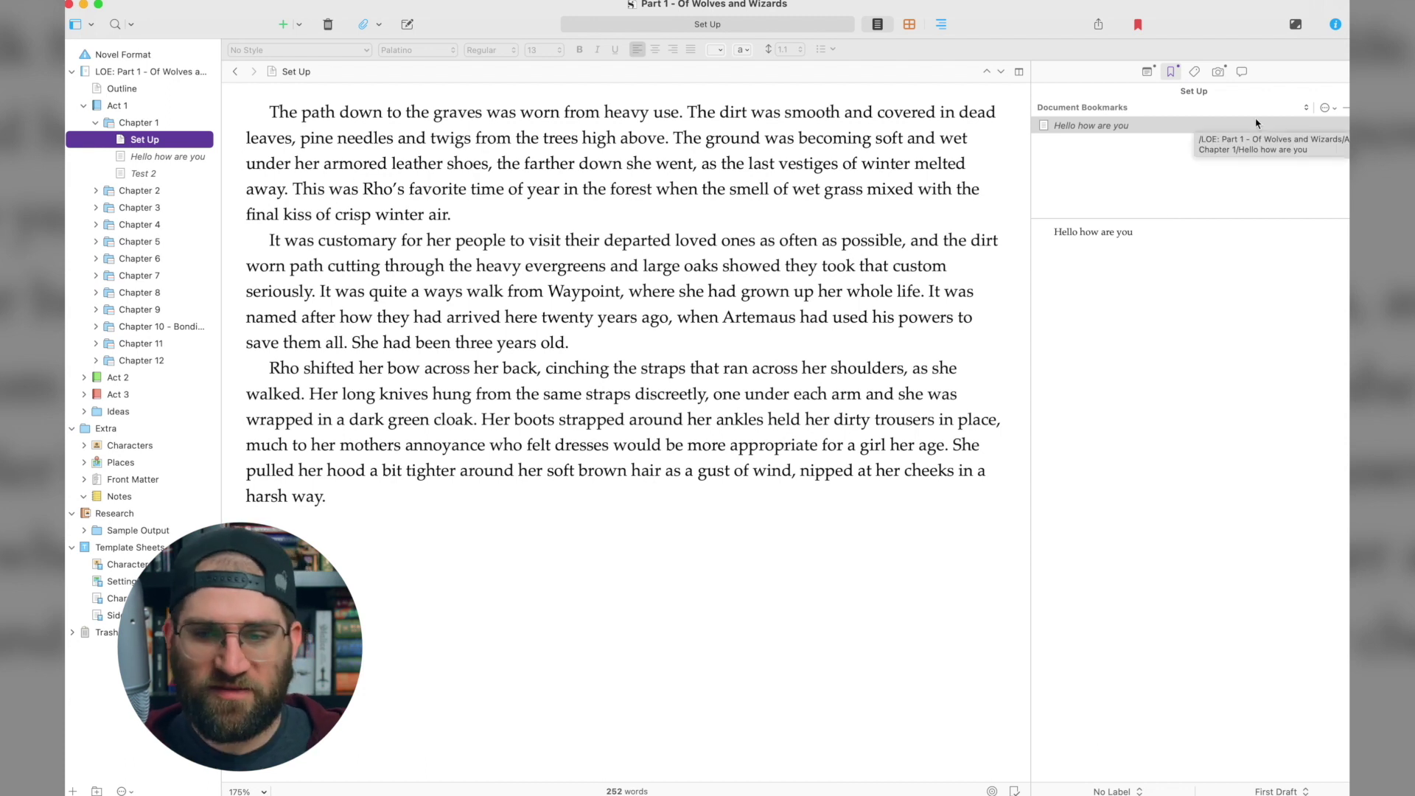
key(BackSpace)
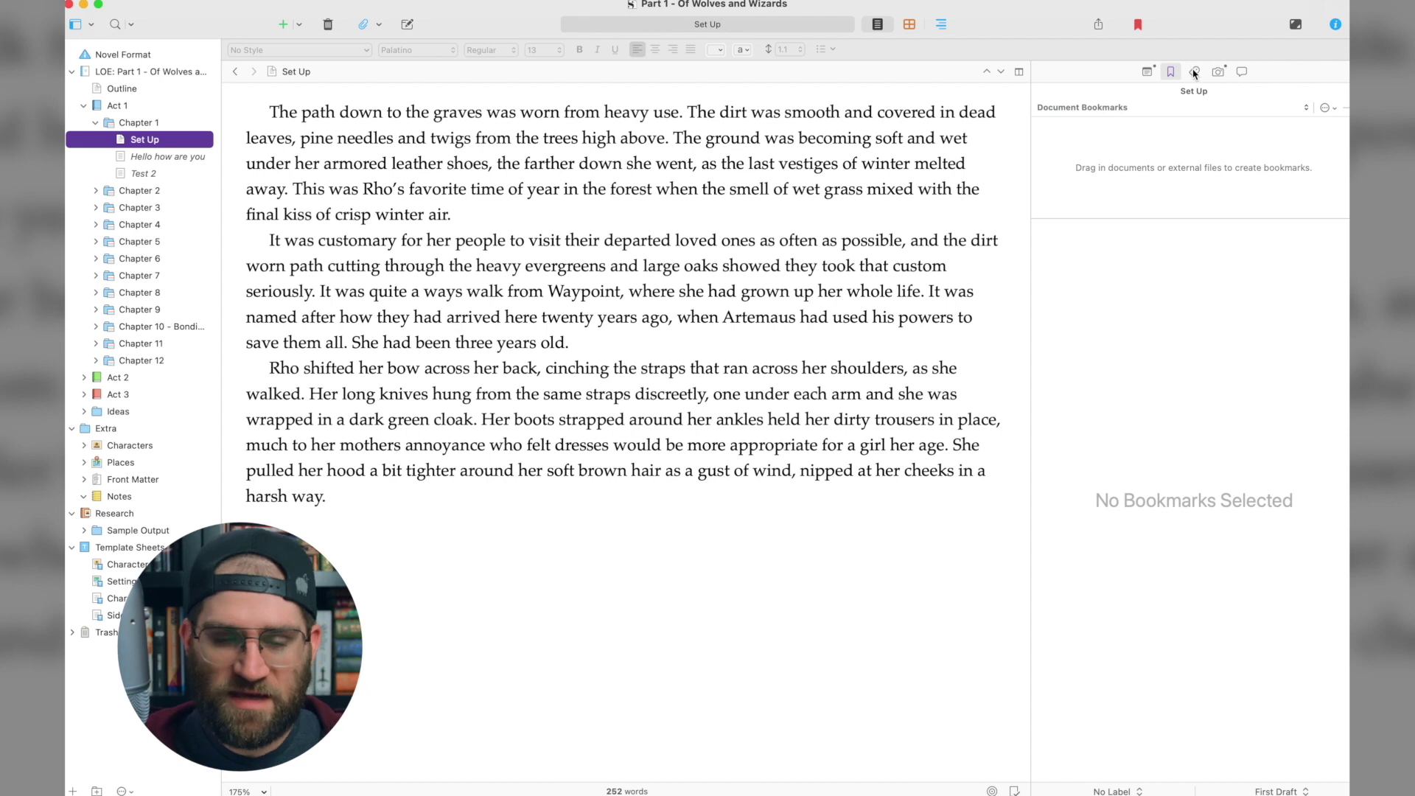
click(1195, 72)
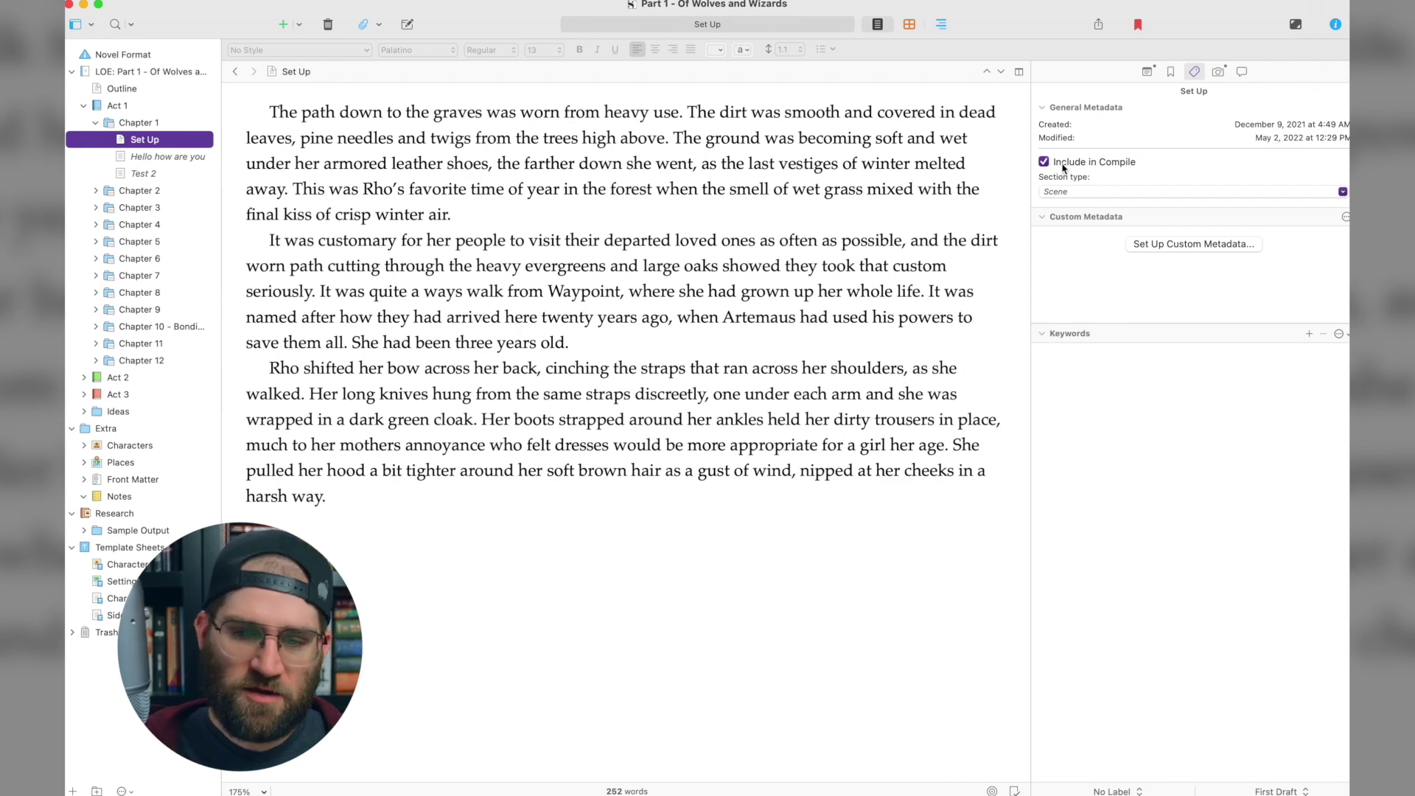
click(1085, 192)
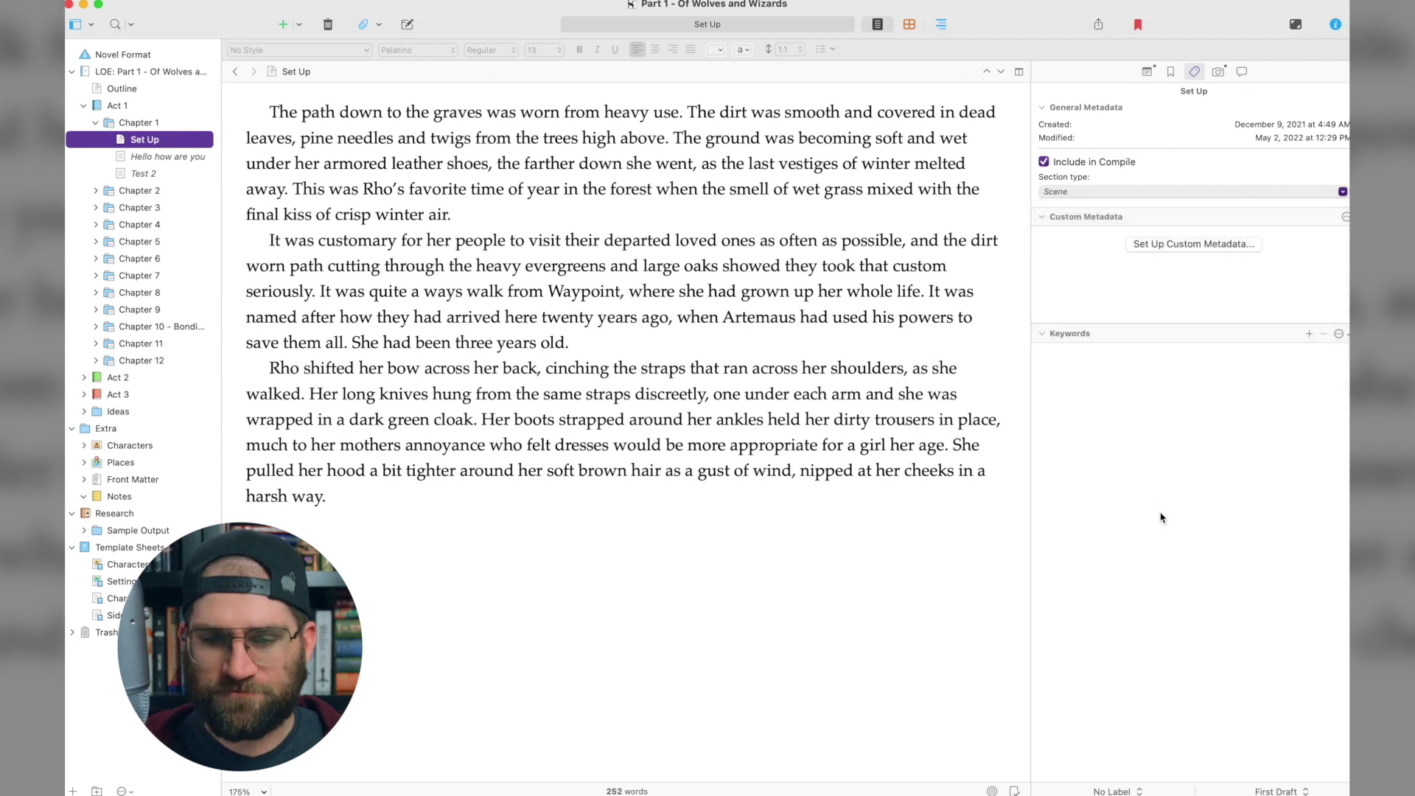
click(1159, 243)
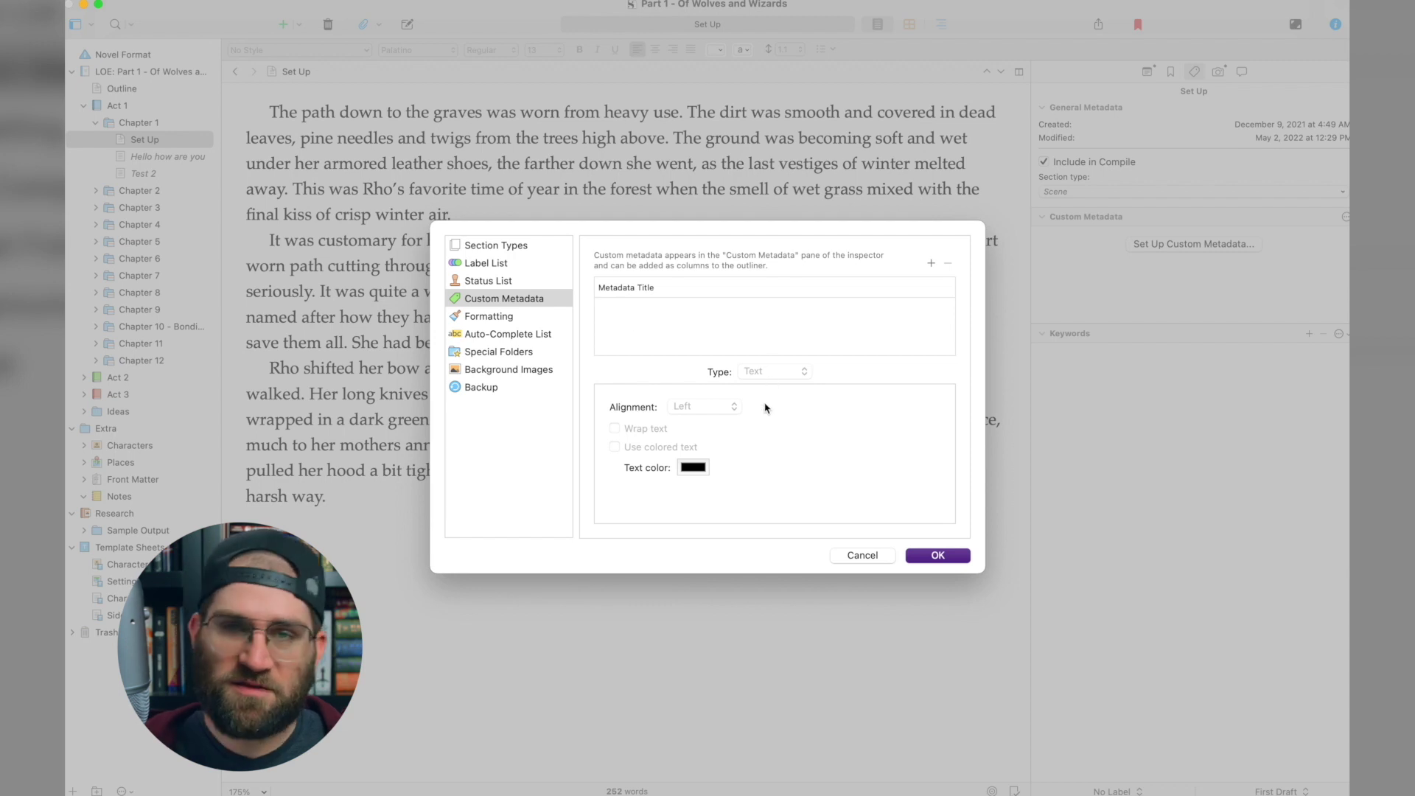
click(863, 556)
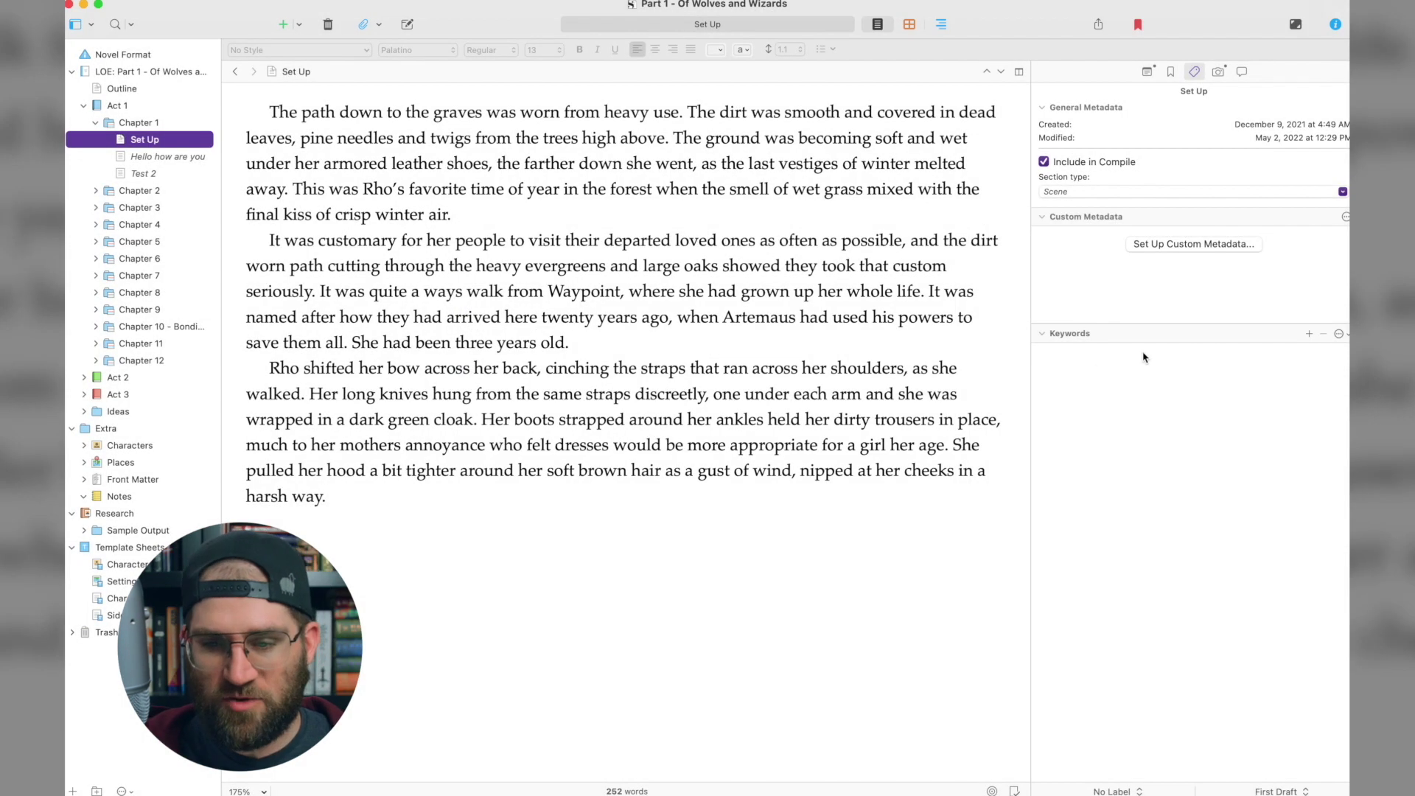
Add the keywords Rho and This place to the Set Up scene
click(1310, 334)
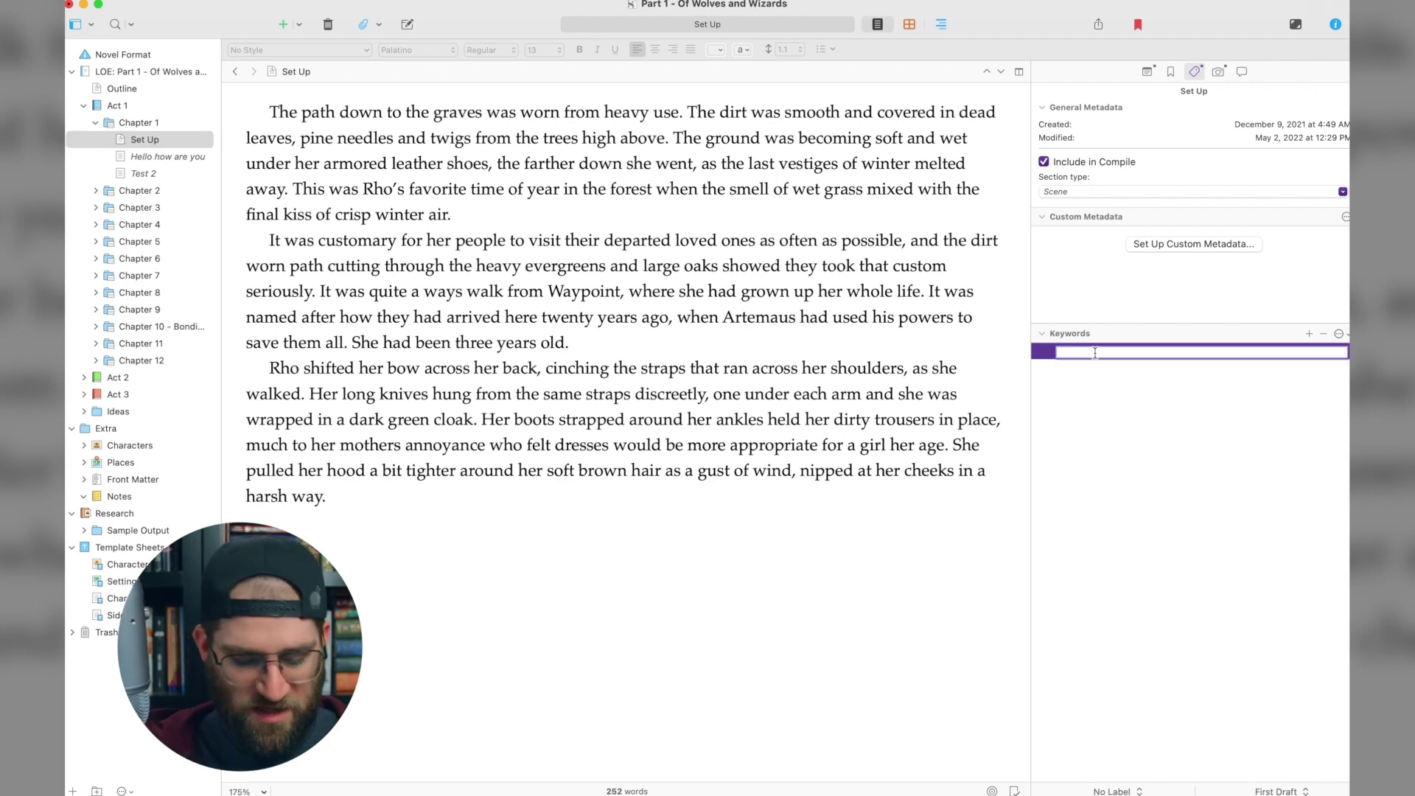
text(Rho)
key(Return)
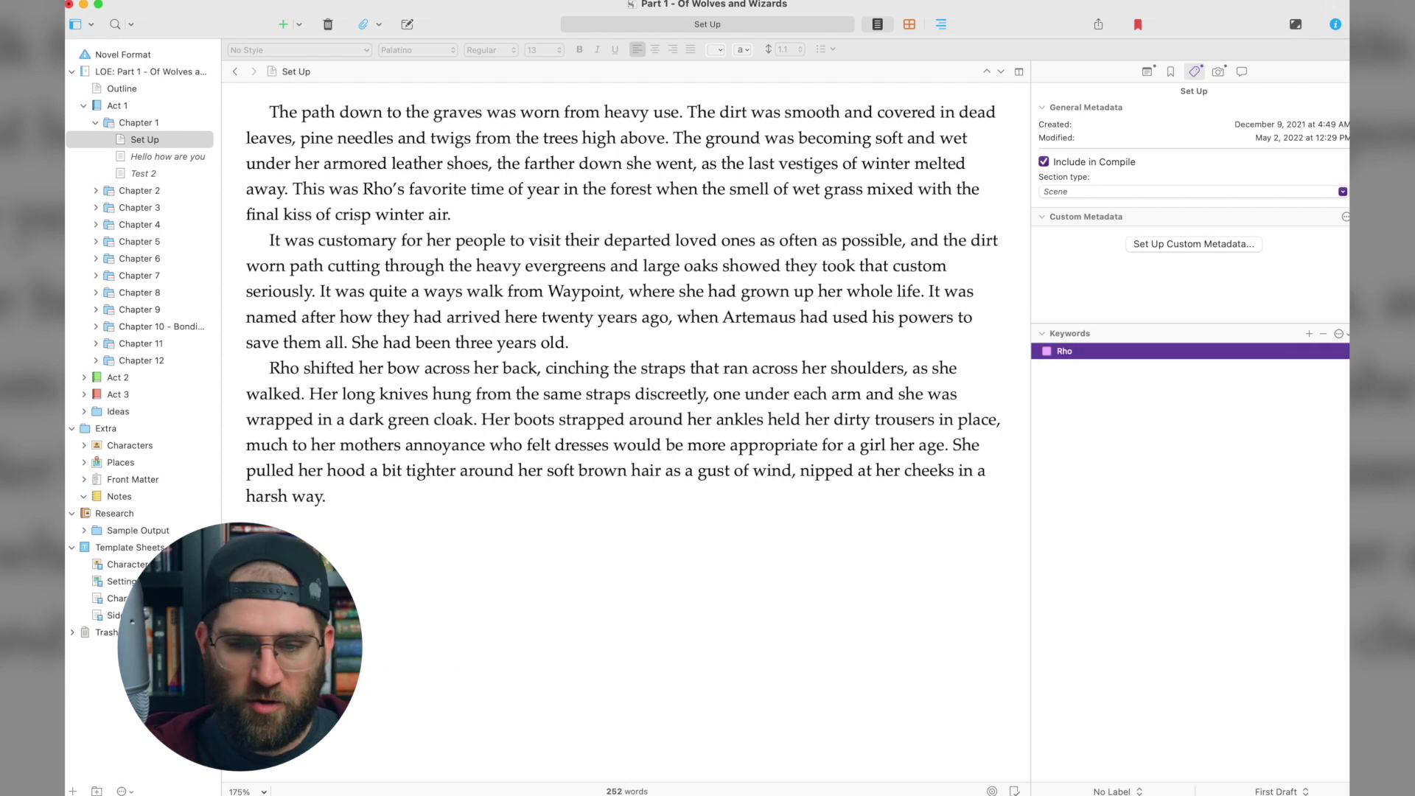
click(1310, 334)
text(This place)
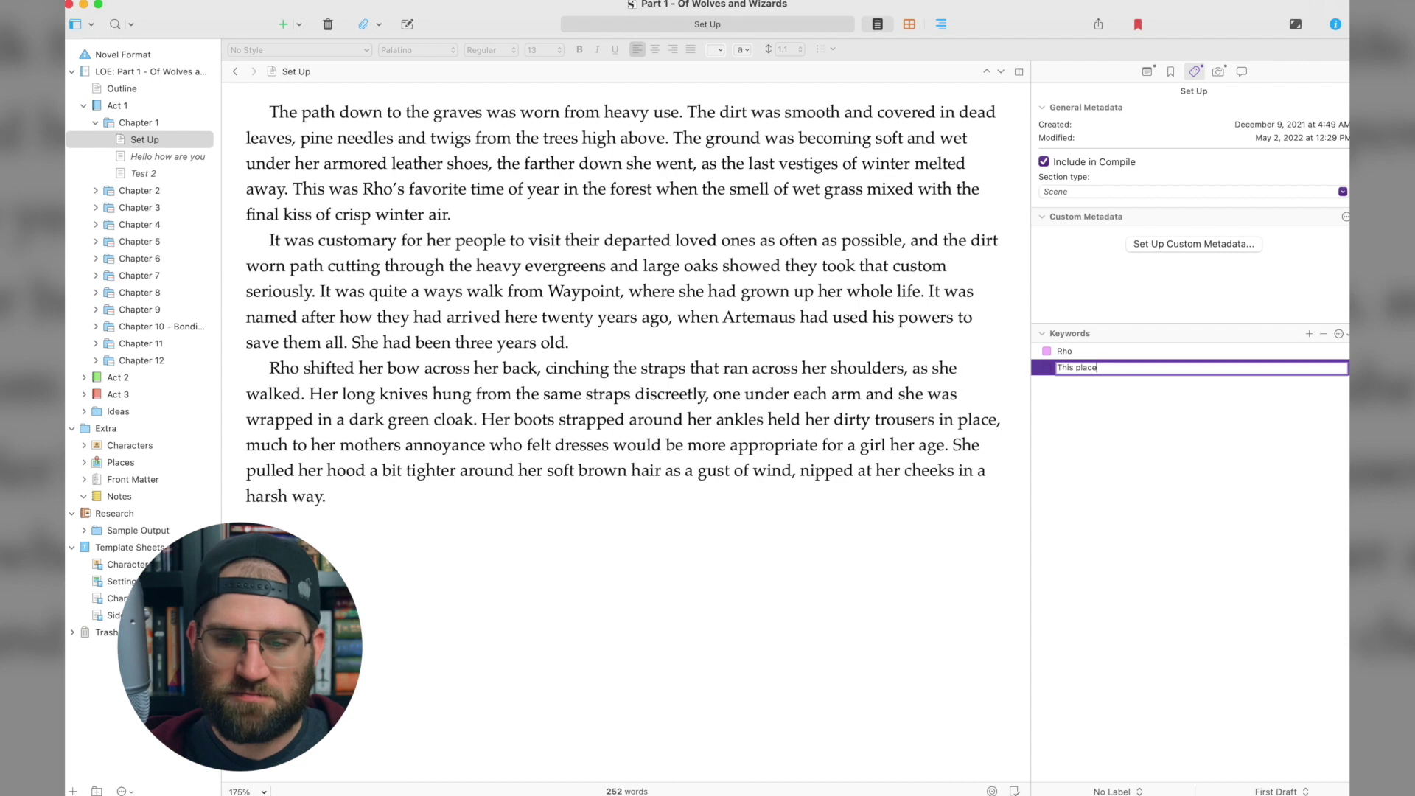
key(Return)
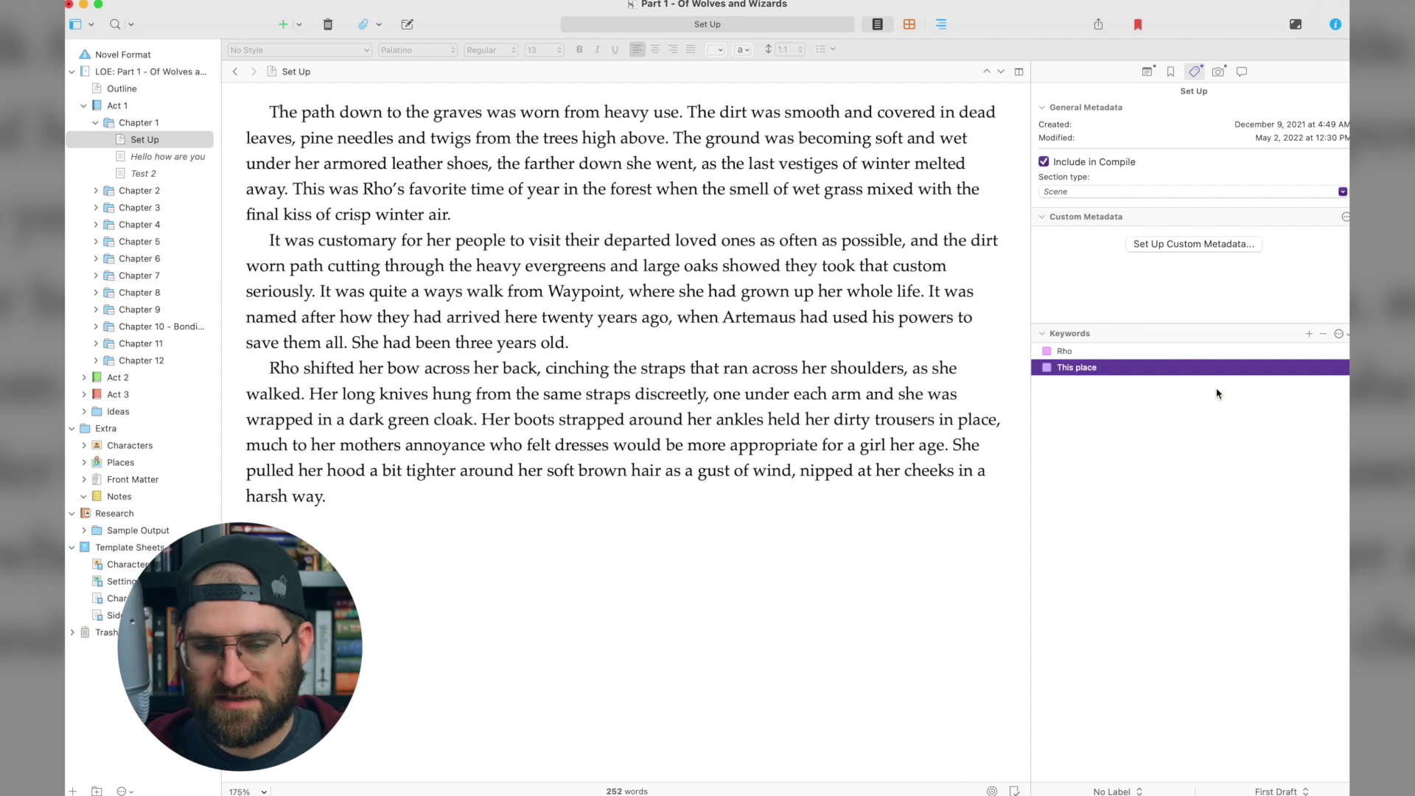
Select the Rho and This place keywords, use This place's context menu, then view snapshots
click(1148, 352)
click(1148, 368)
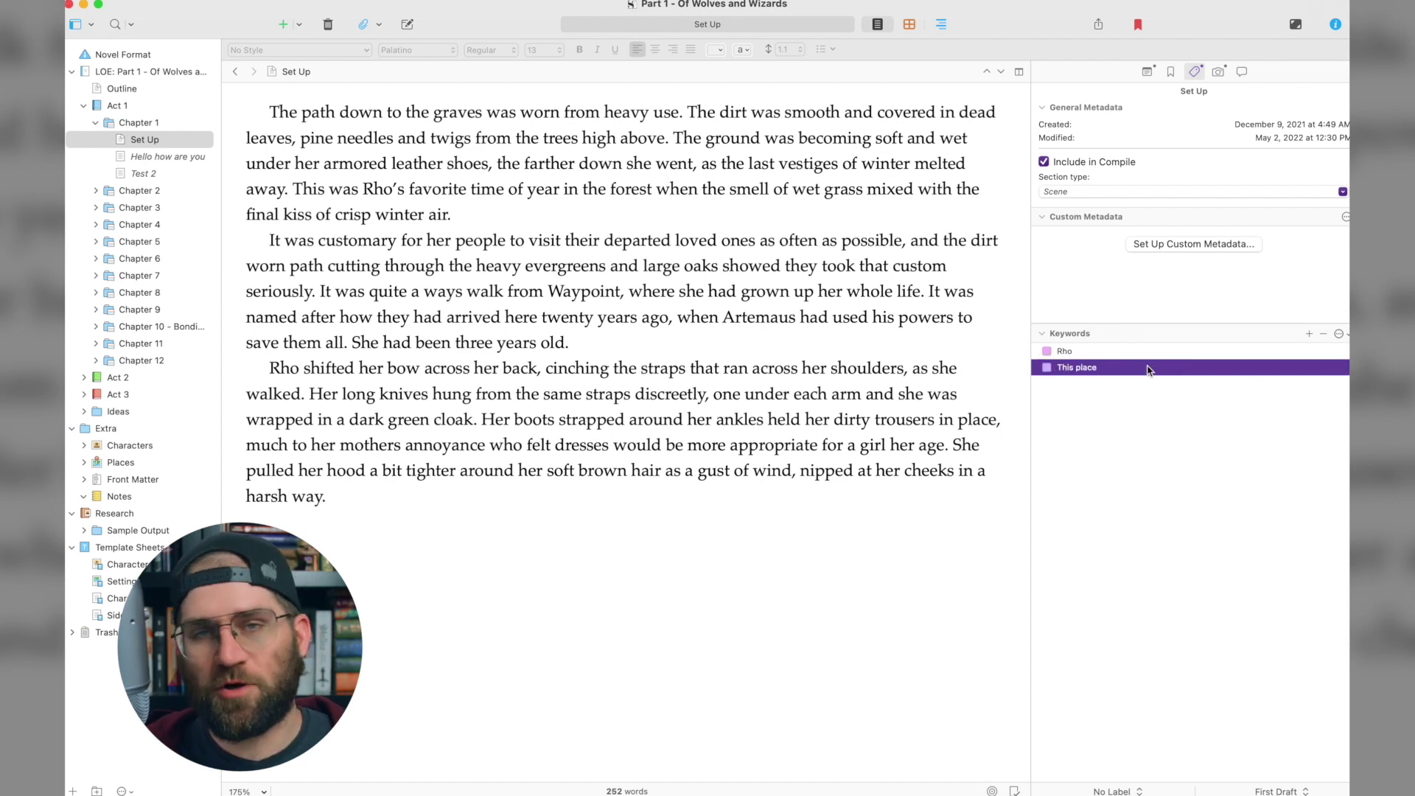
right_click(1147, 368)
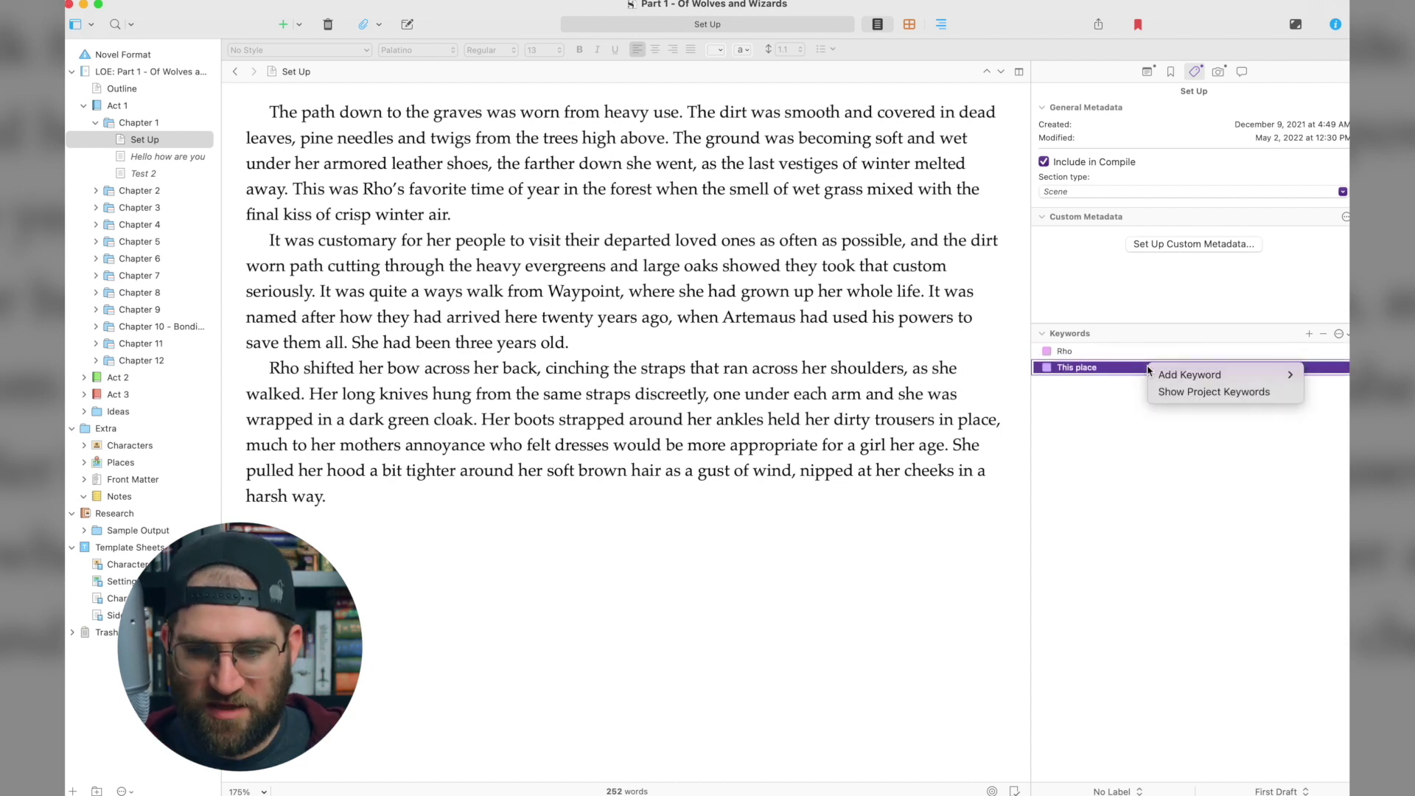
click(1176, 374)
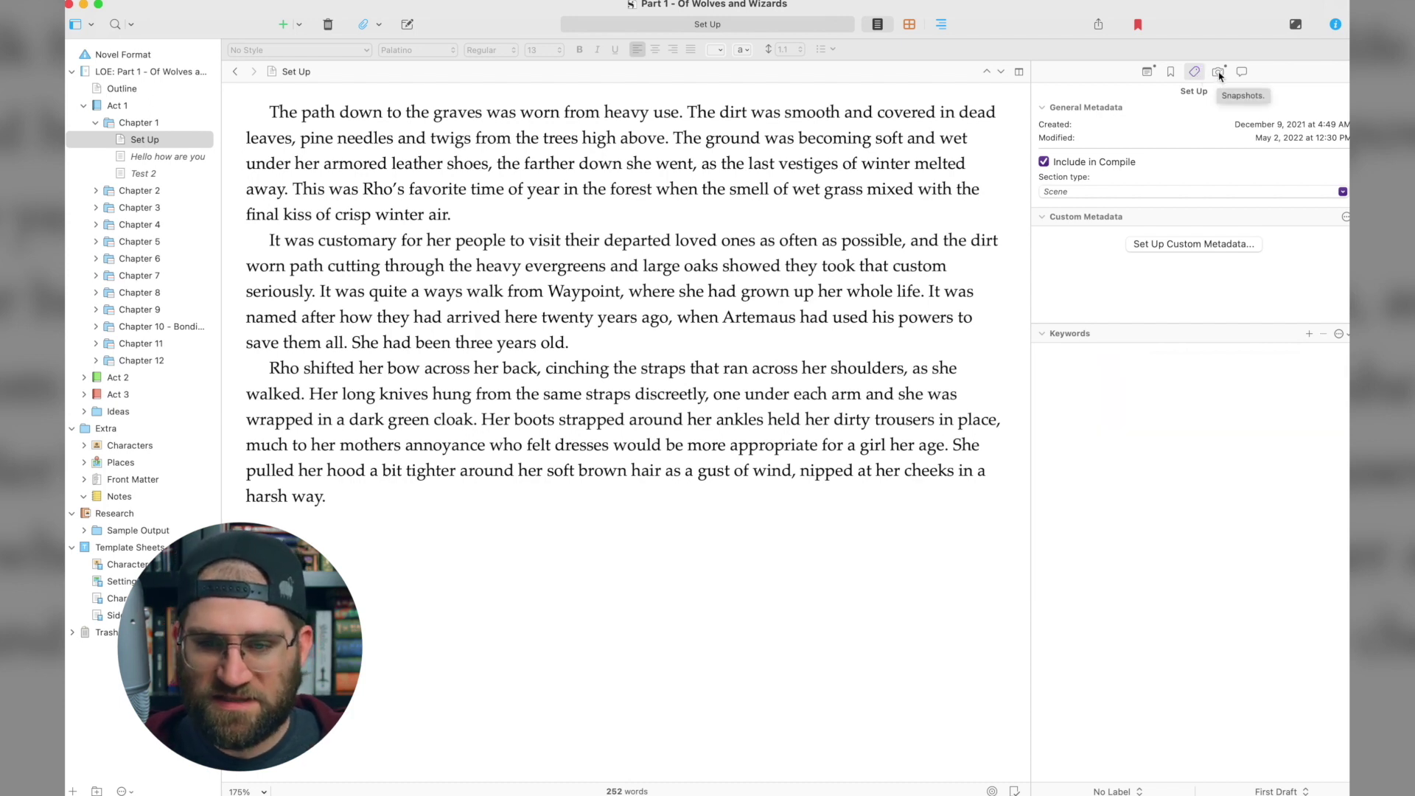
click(1218, 72)
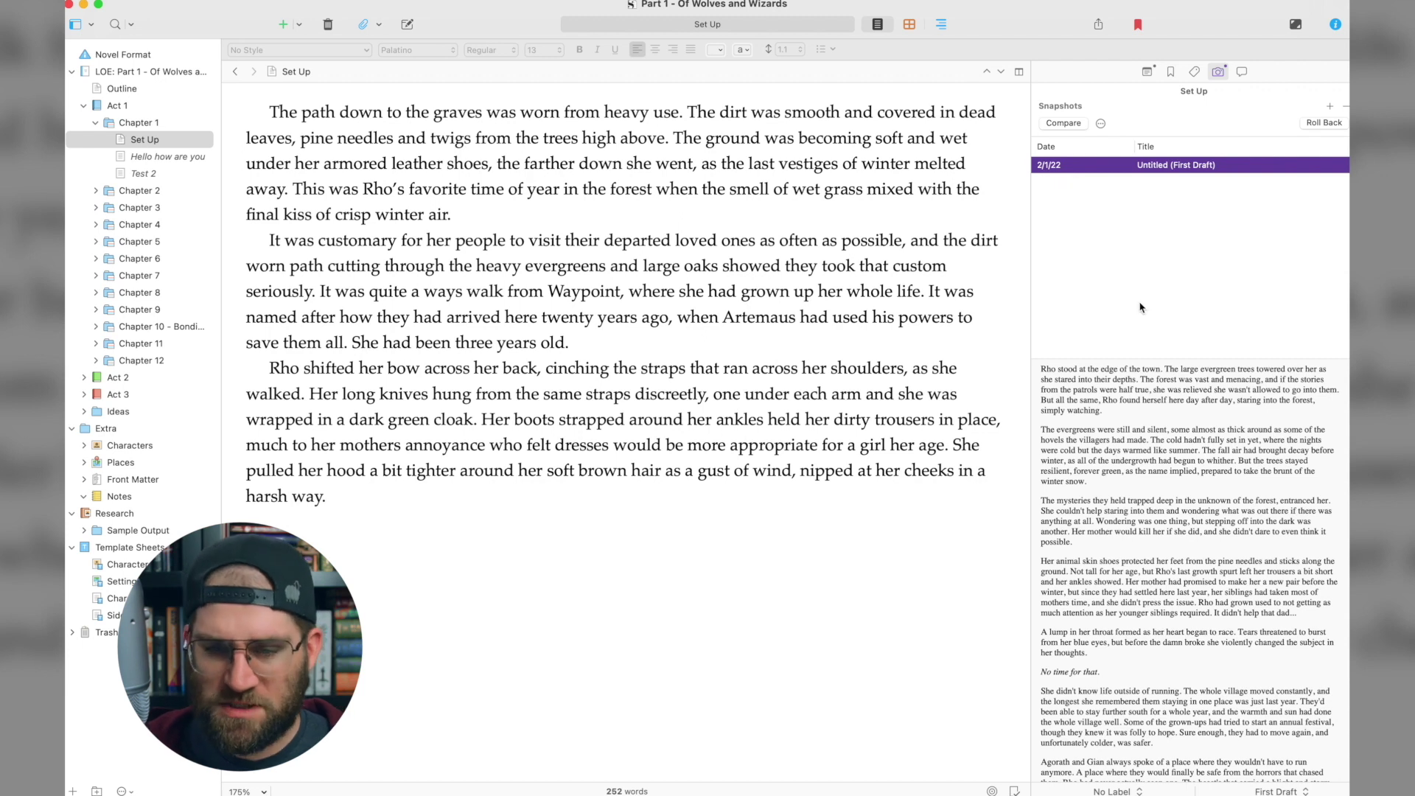
Read through the 2/1/22 Untitled (First Draft) snapshot text, then take a new 5/2/22 snapshot
scroll(1150, 413, down, 10)
scroll(1153, 418, down, 15)
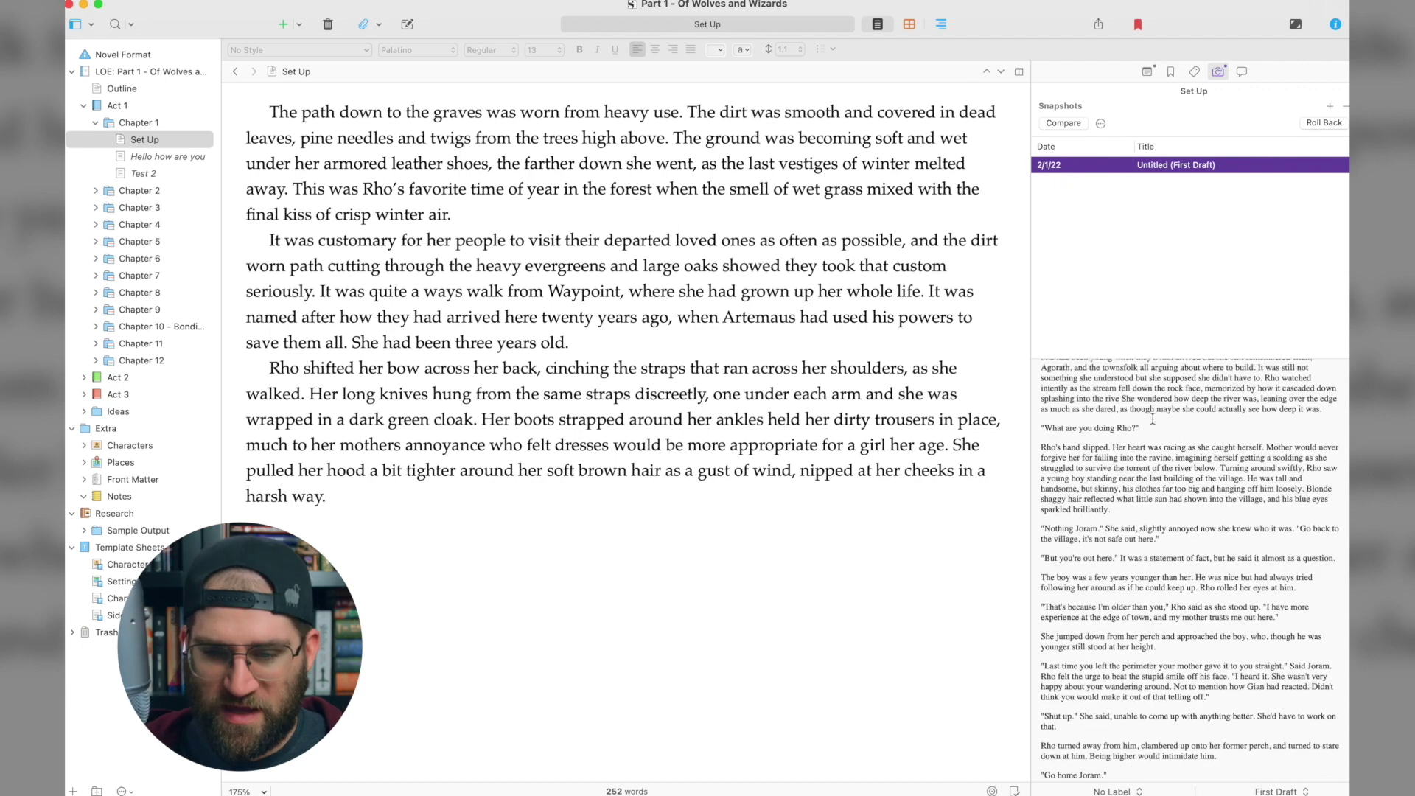
scroll(1154, 418, down, 15)
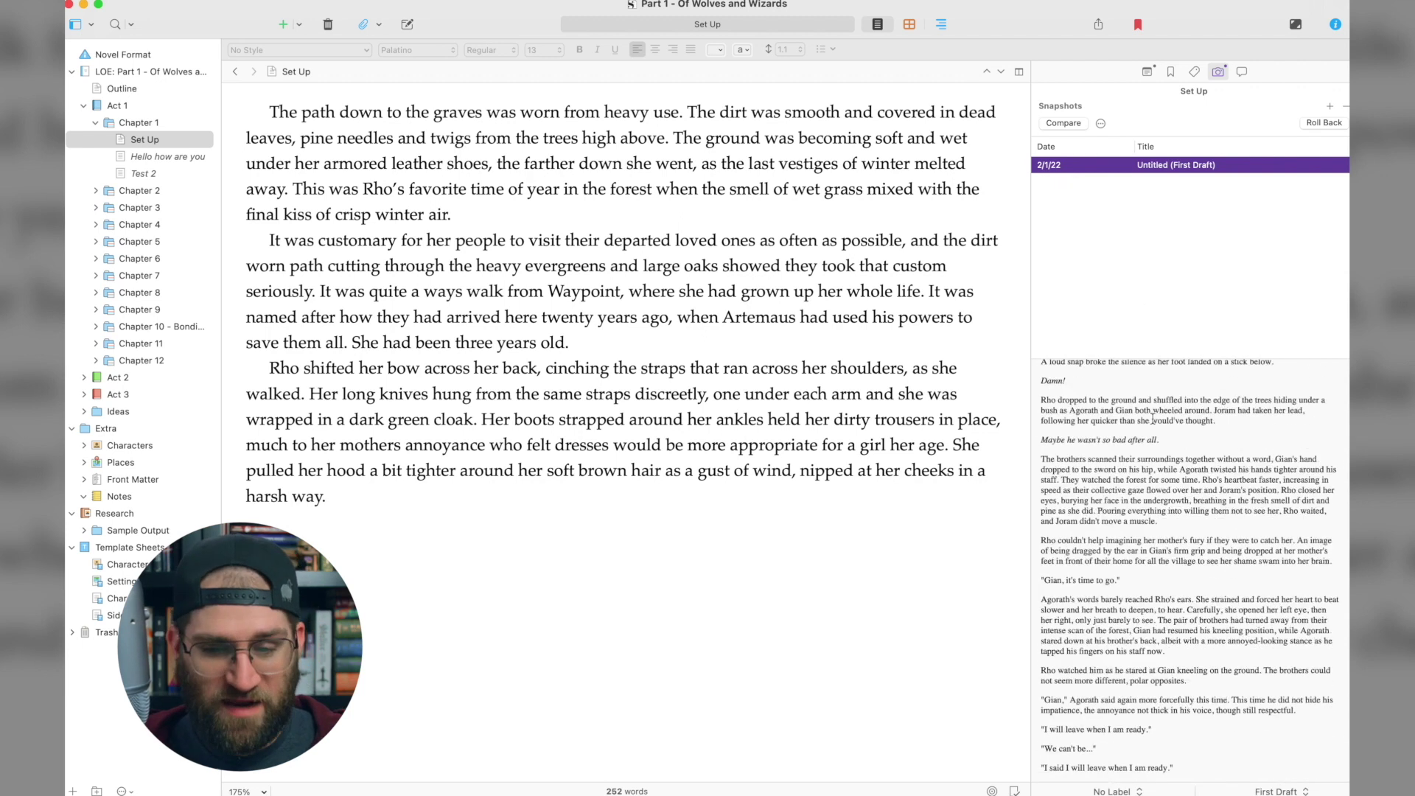
scroll(1153, 418, up, 20)
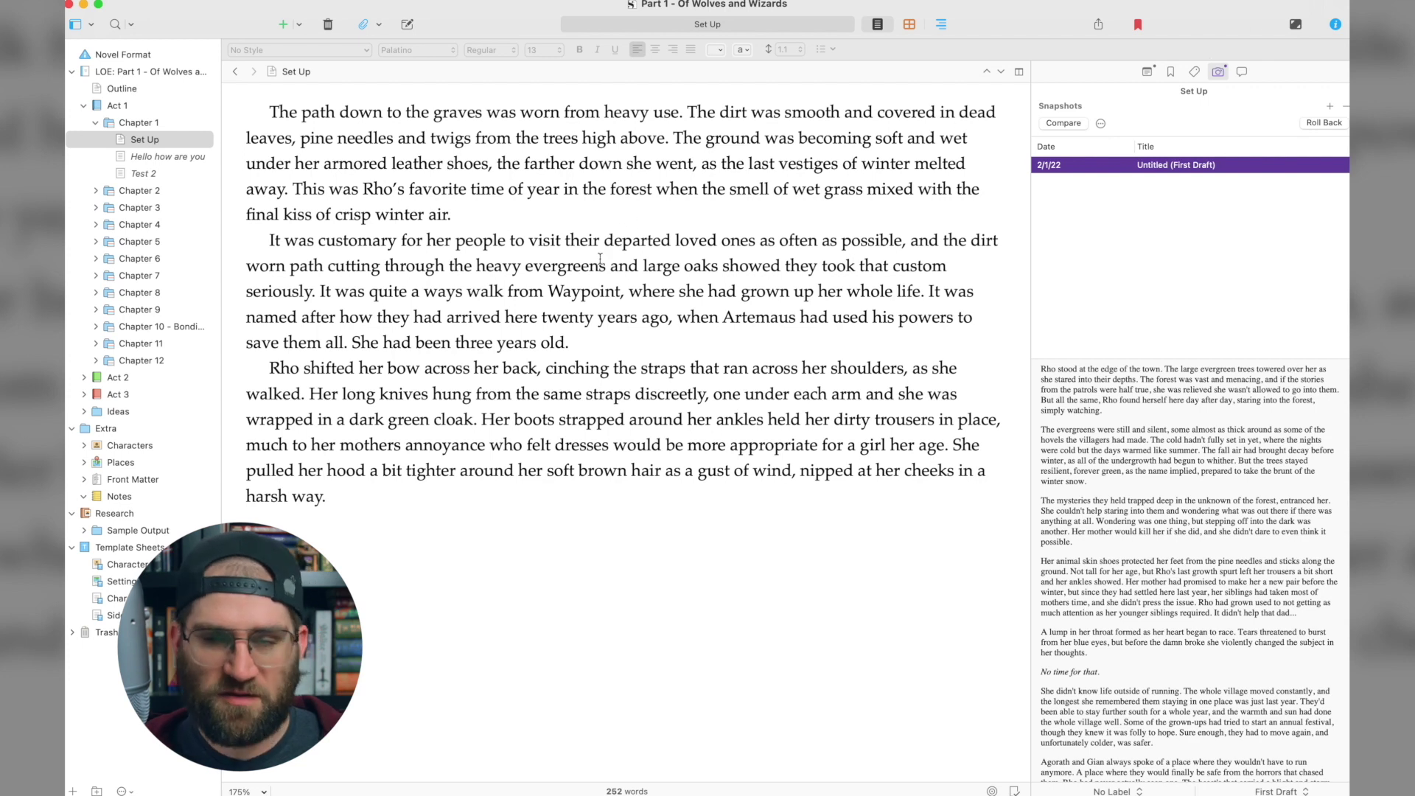
click(1332, 108)
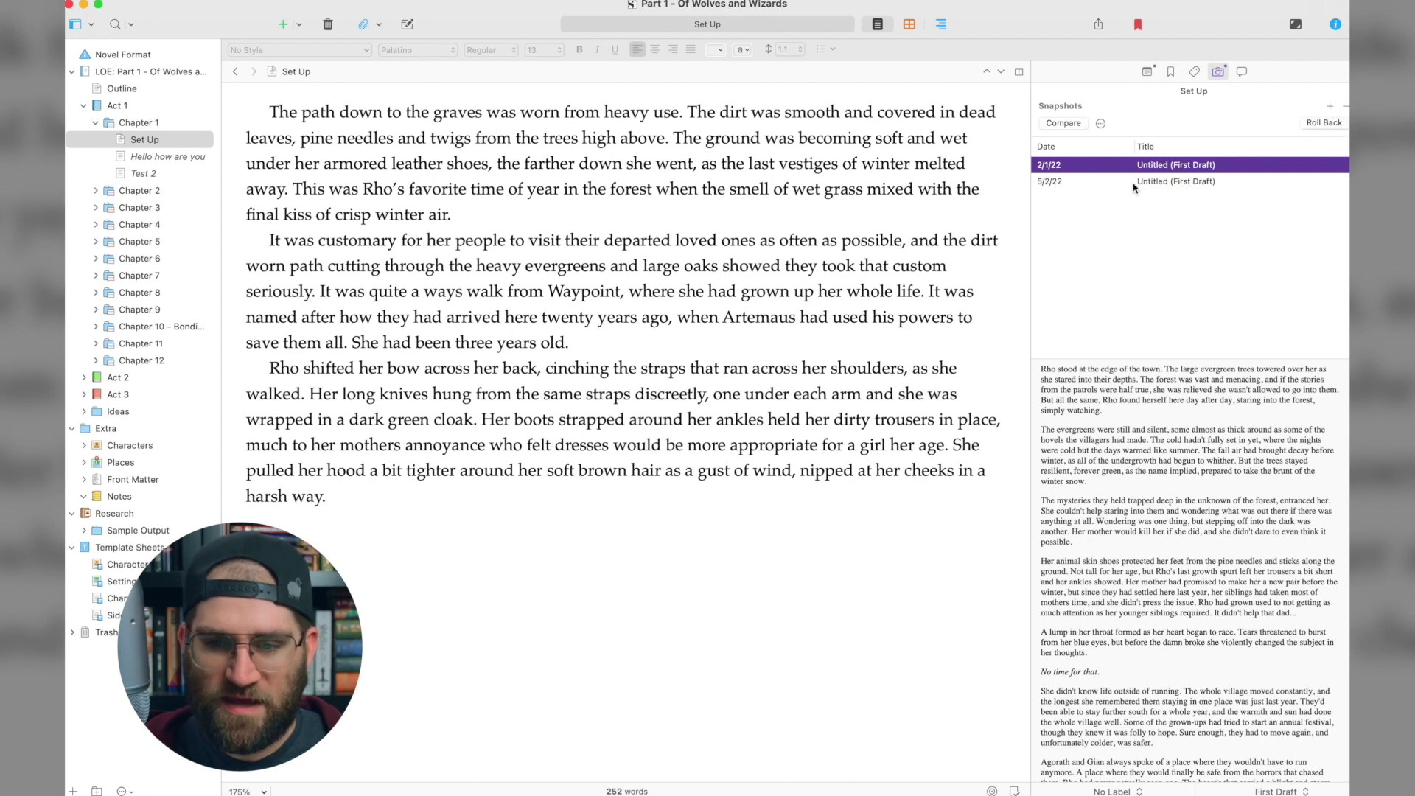
Compare the text of the 5/2/22 and 2/1/22 snapshots by switching between them
click(1083, 183)
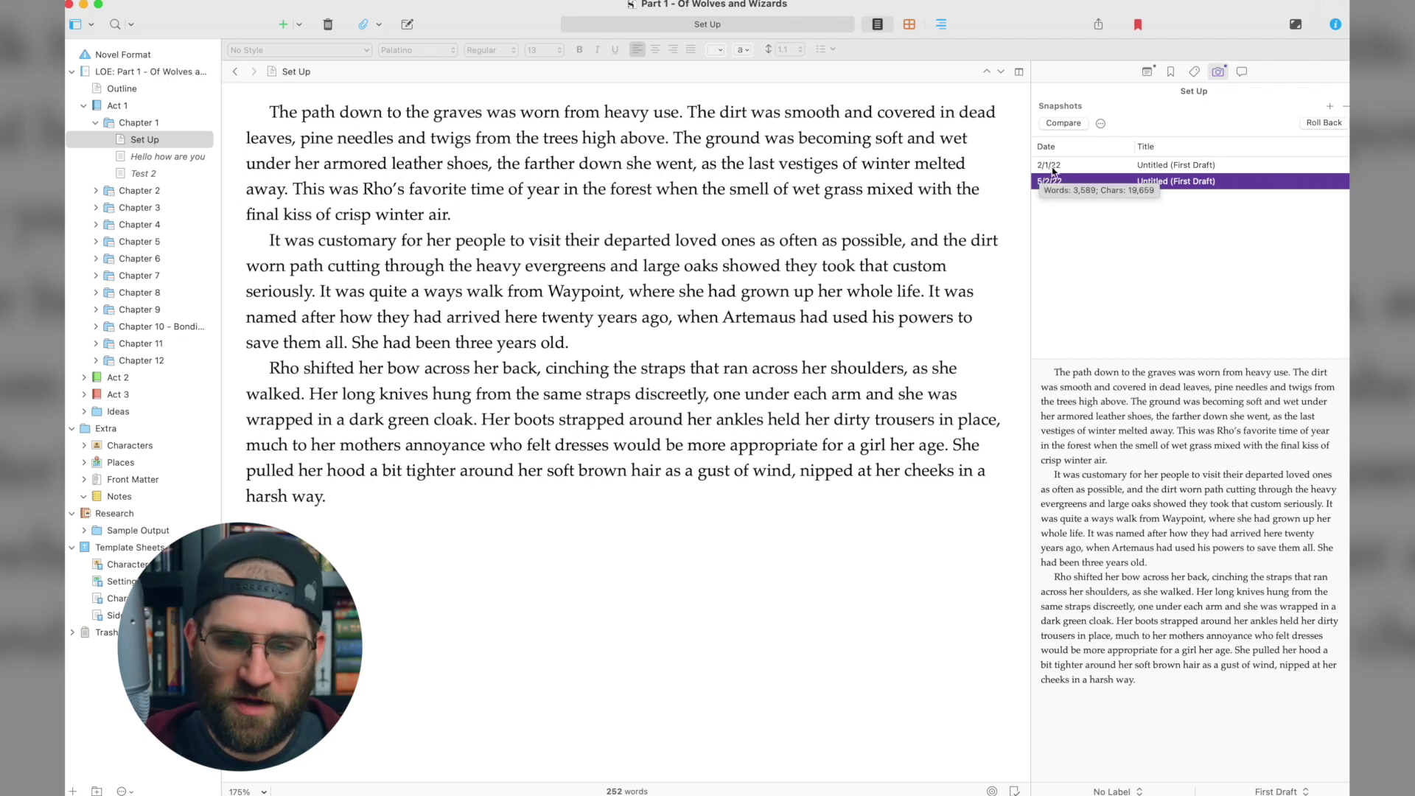
click(1080, 168)
click(1082, 181)
click(1080, 166)
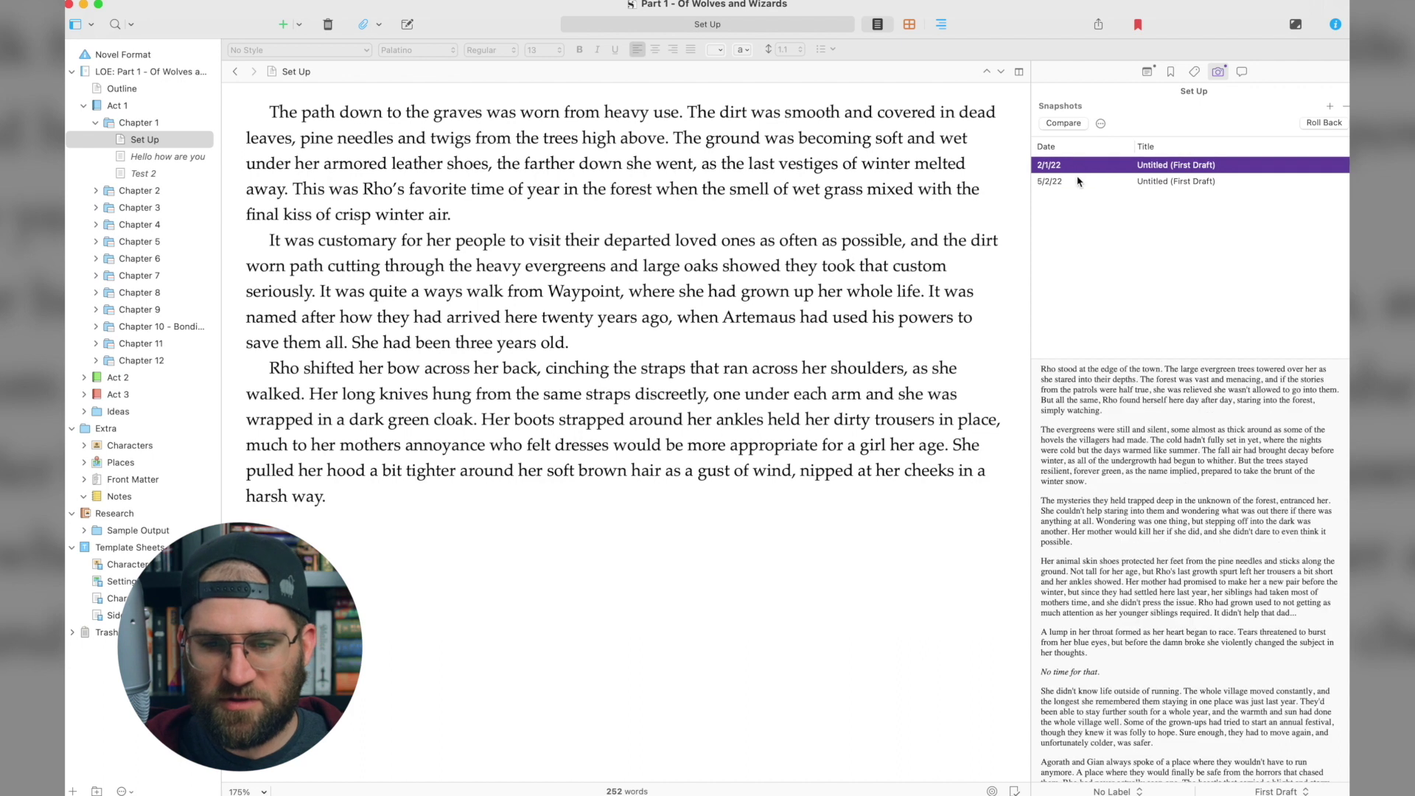
scroll(1118, 437, down, 2)
scroll(1117, 437, down, 2)
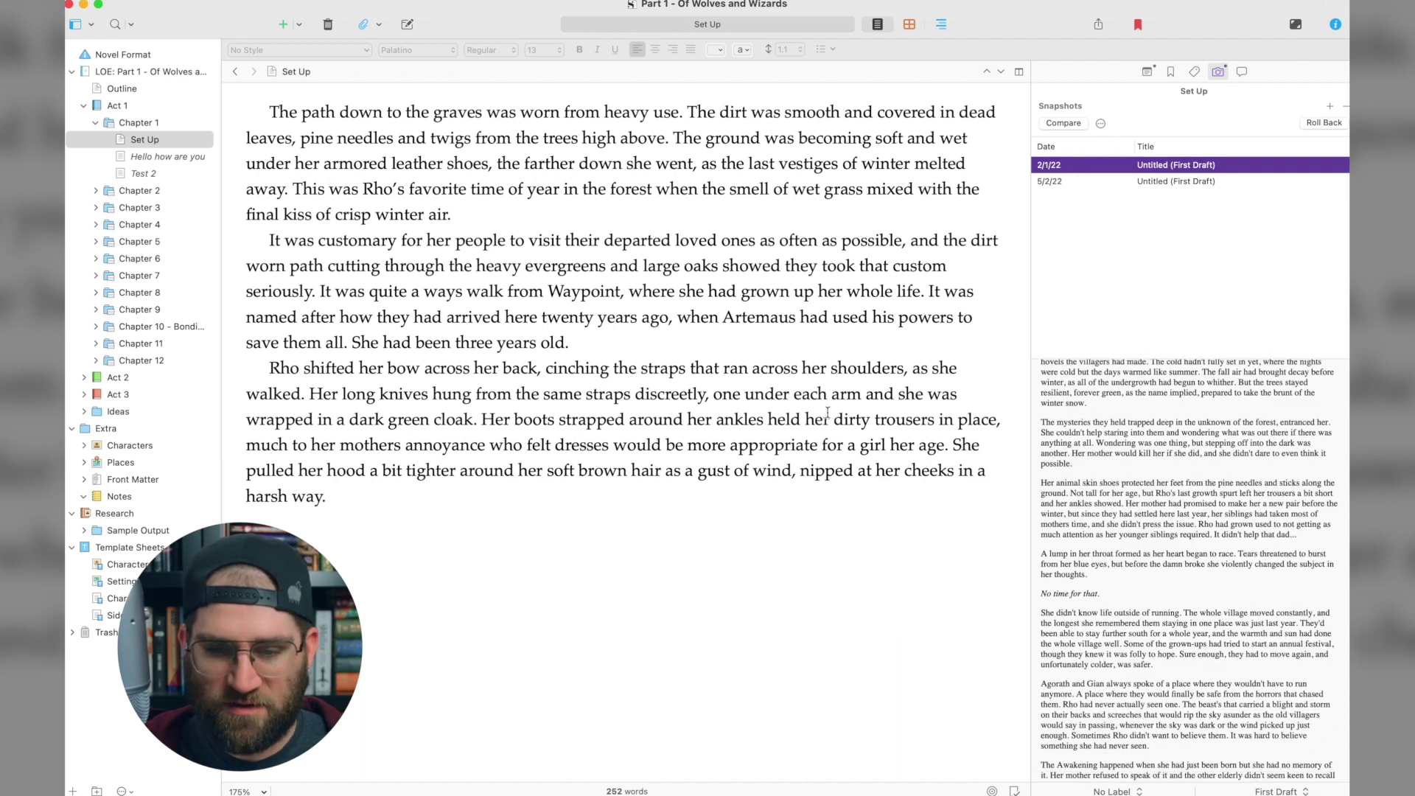
Paste a phrase from the old snapshot below the scene text, then undo the paste
drag(1052, 483, 1122, 485)
key(super+c)
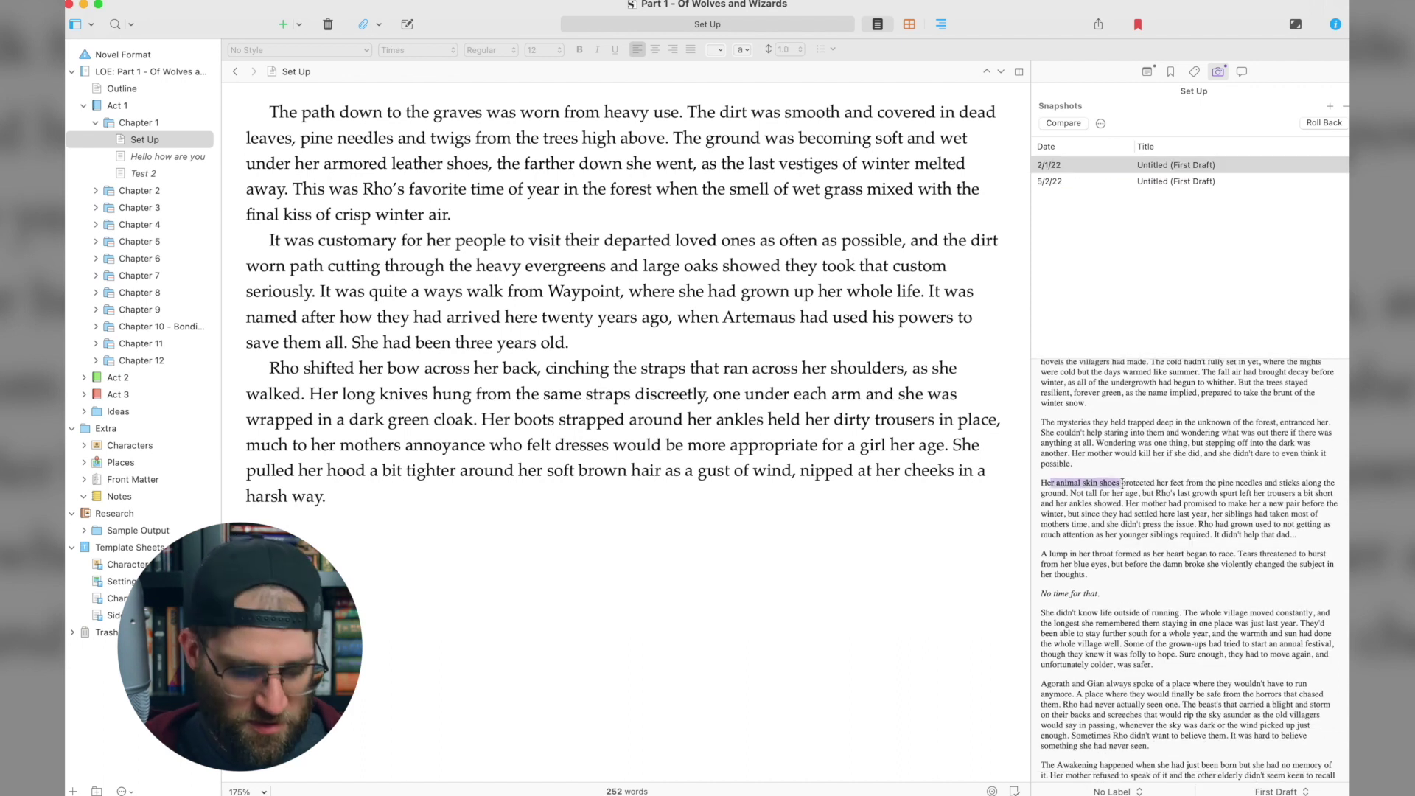
click(679, 691)
key(super+v)
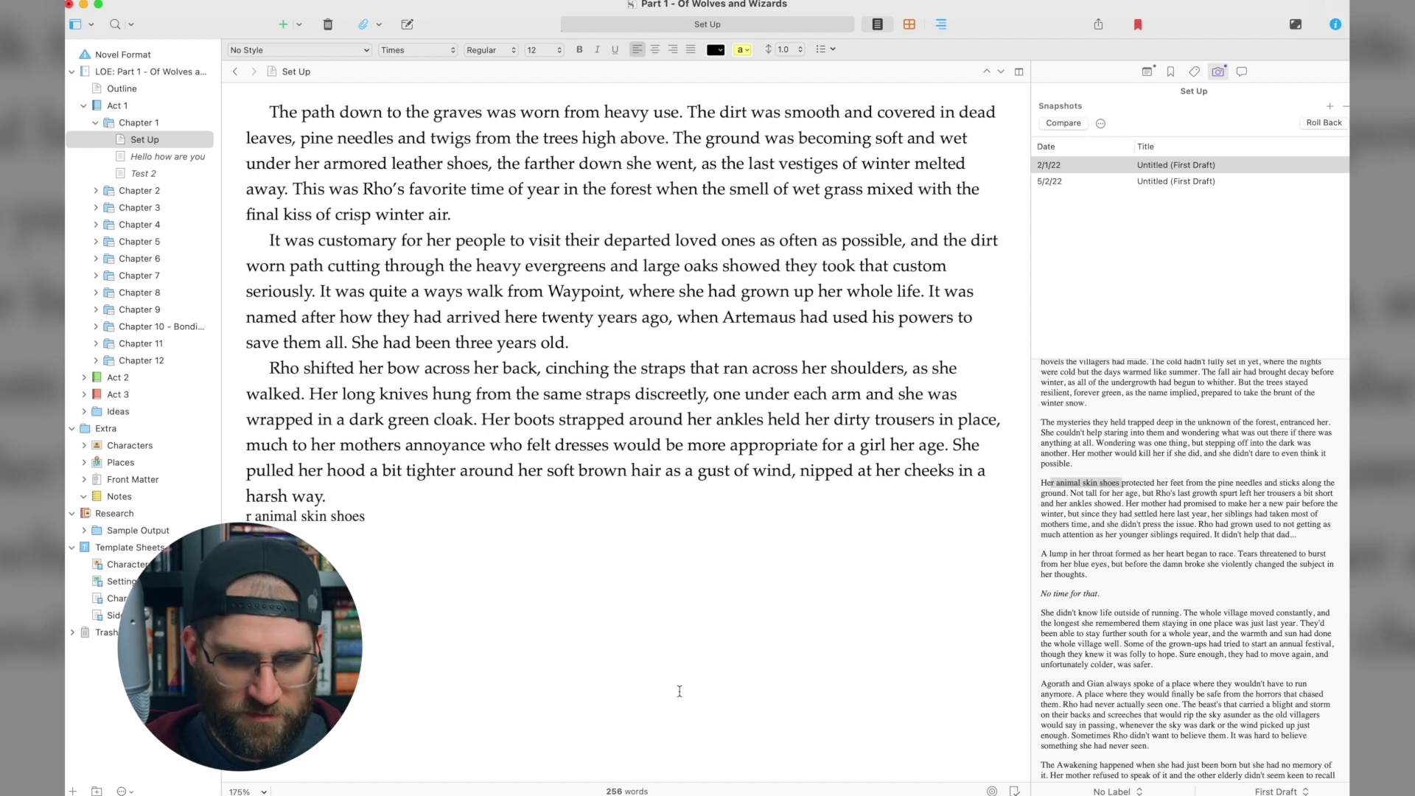
key(super+z)
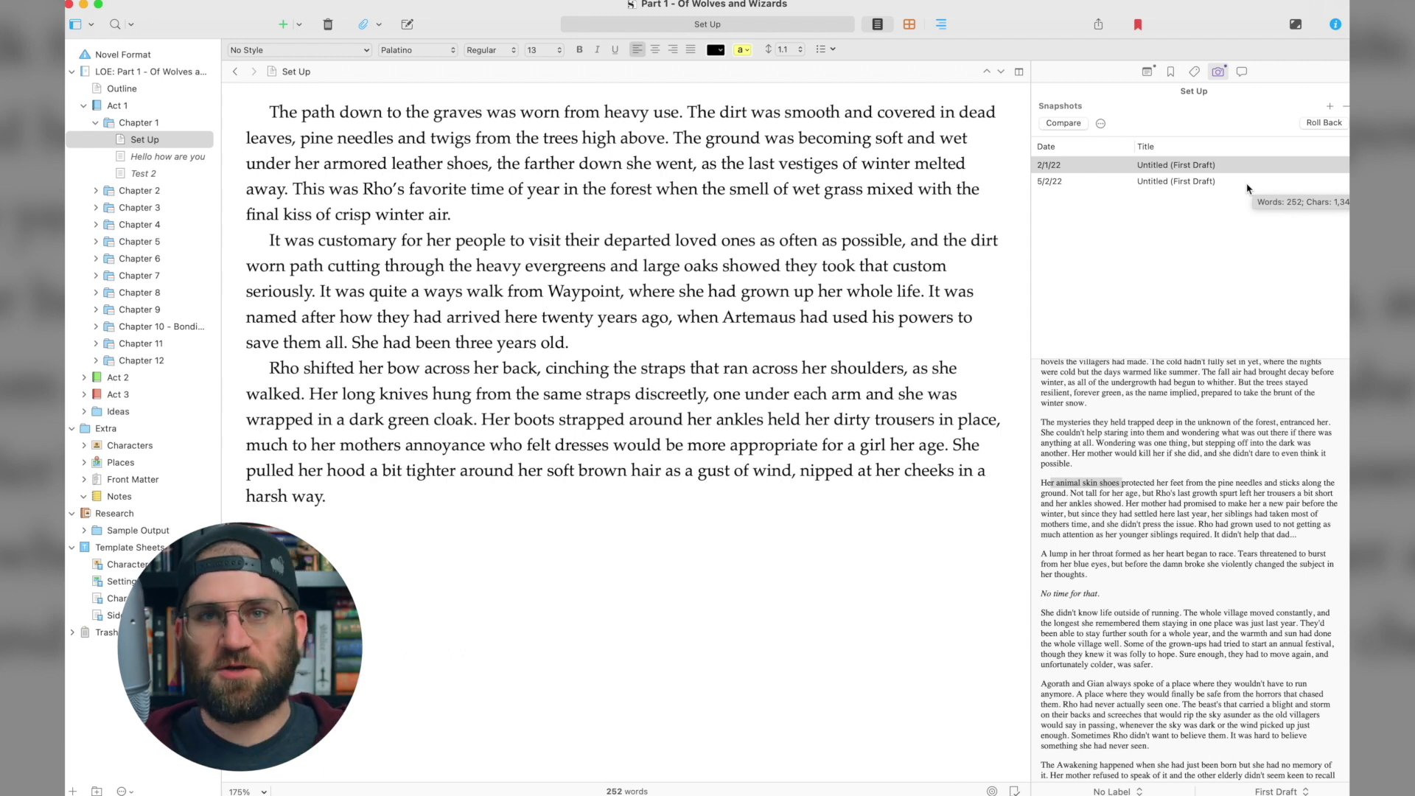
In Comments & Footnotes, comment 'Hello this talks about dirt' on the phrase 'The dirt was smooth'
click(1242, 73)
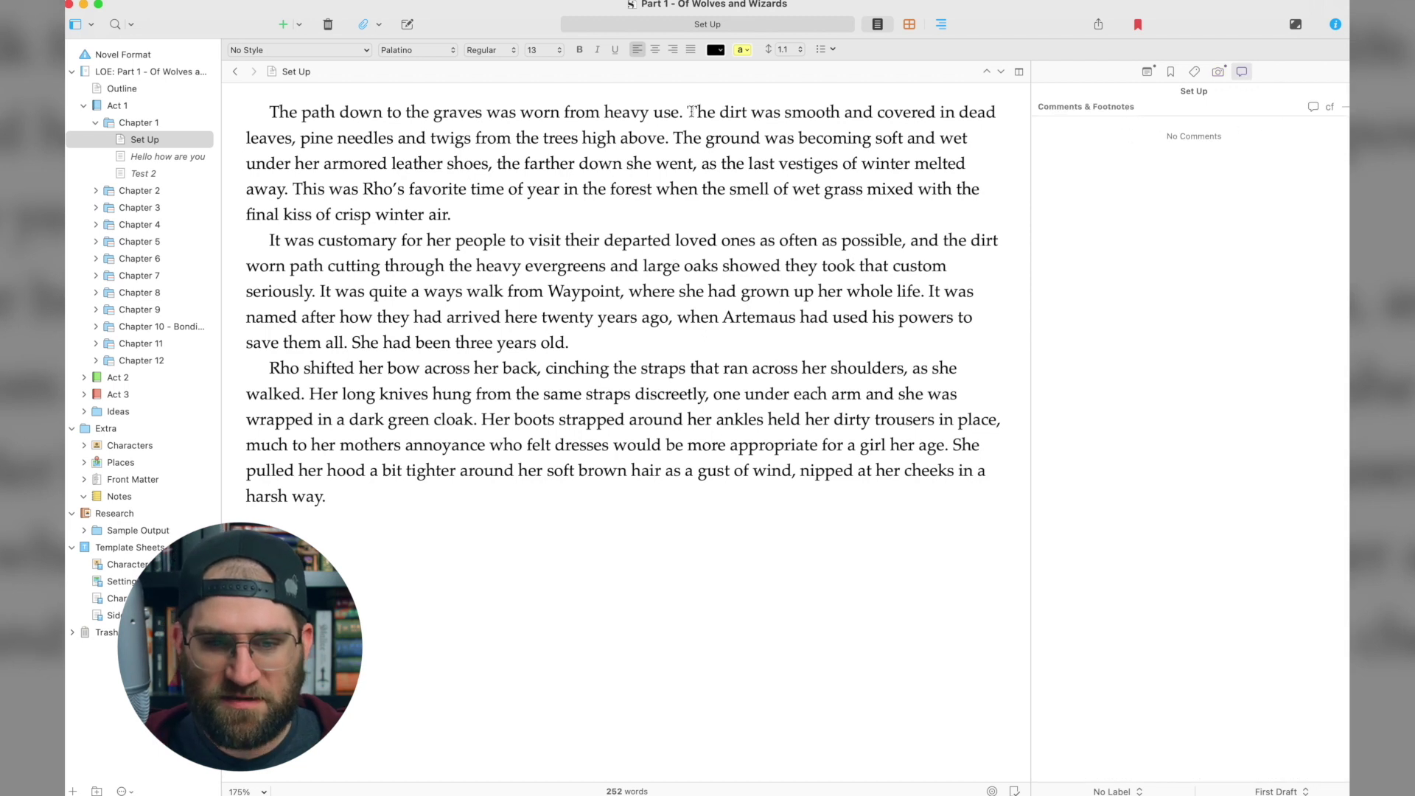
drag(687, 112, 841, 112)
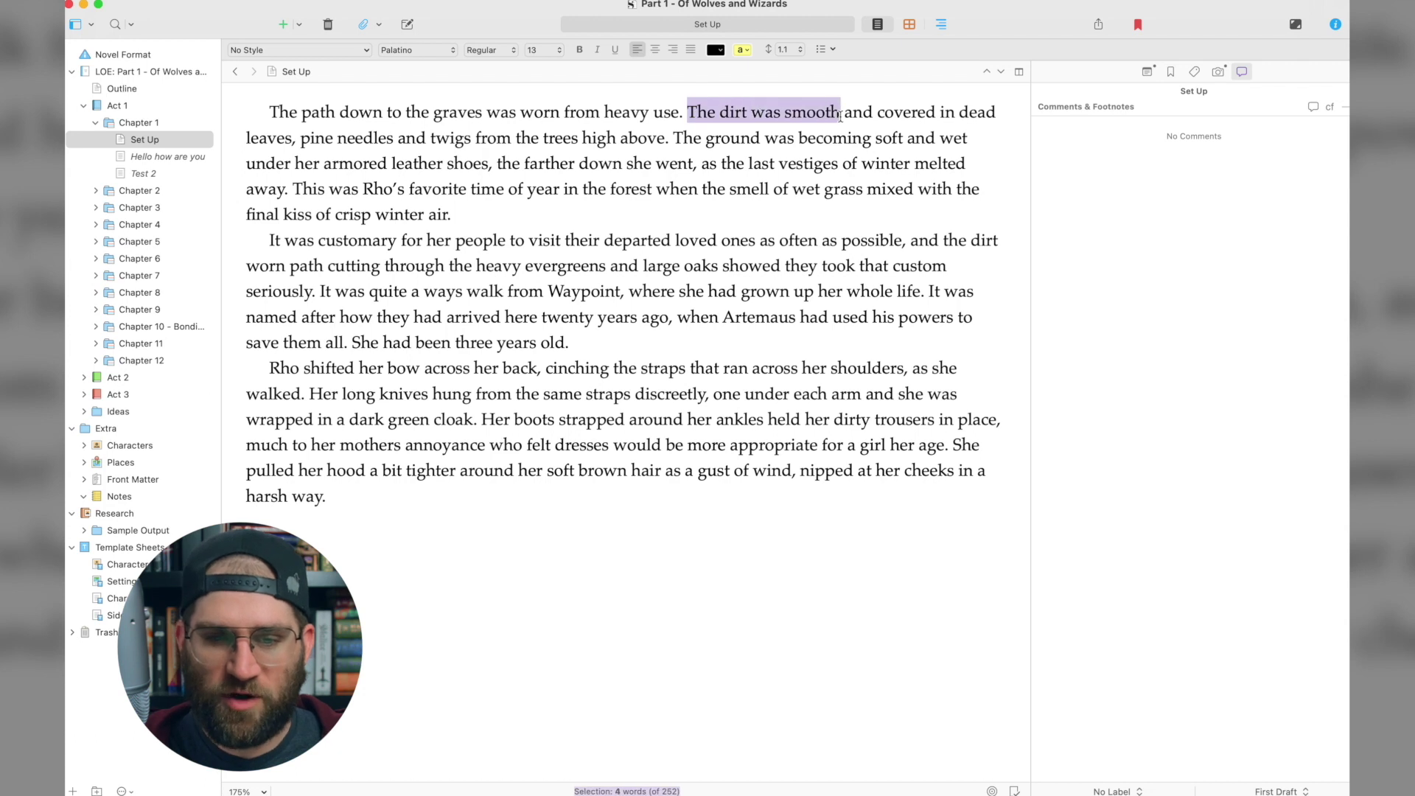
click(1315, 108)
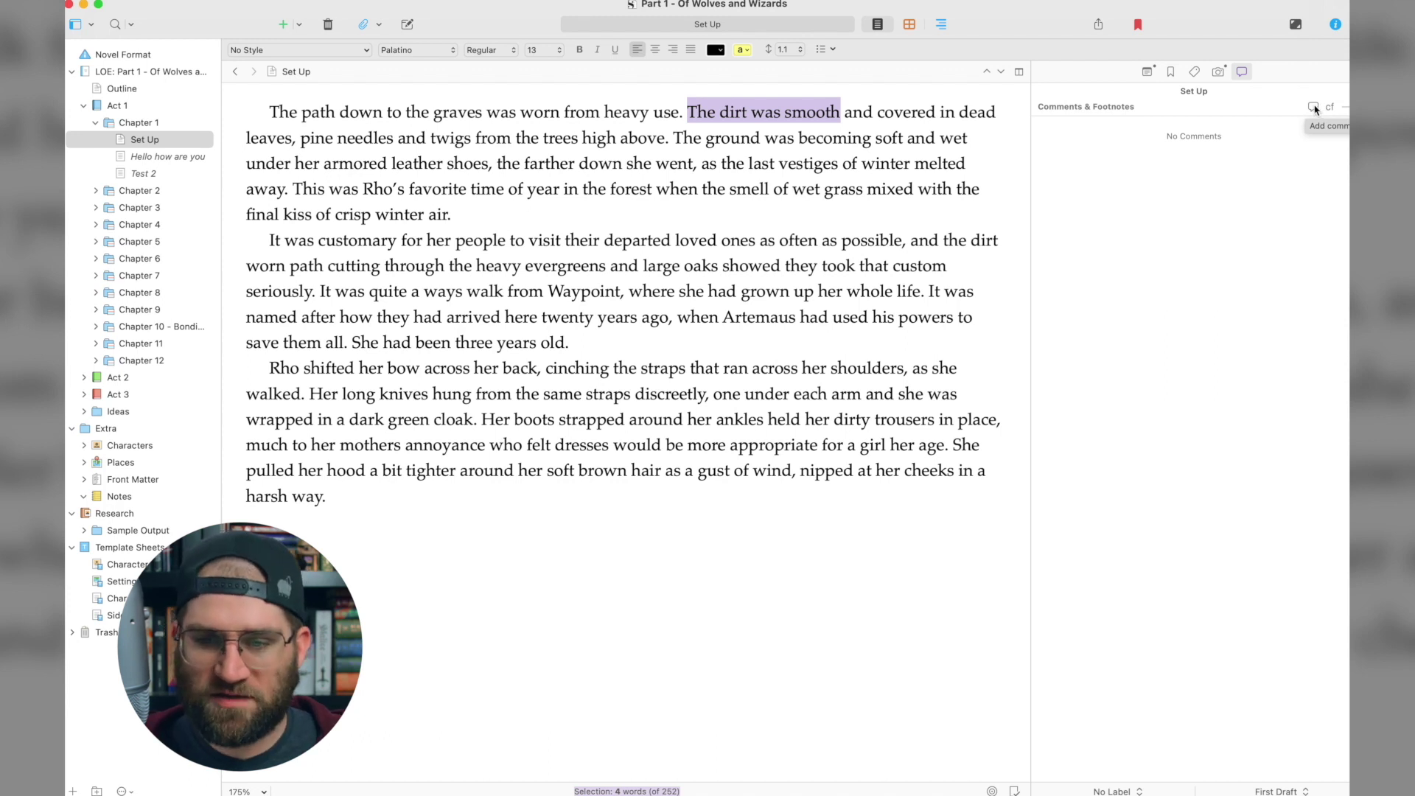
click(1149, 146)
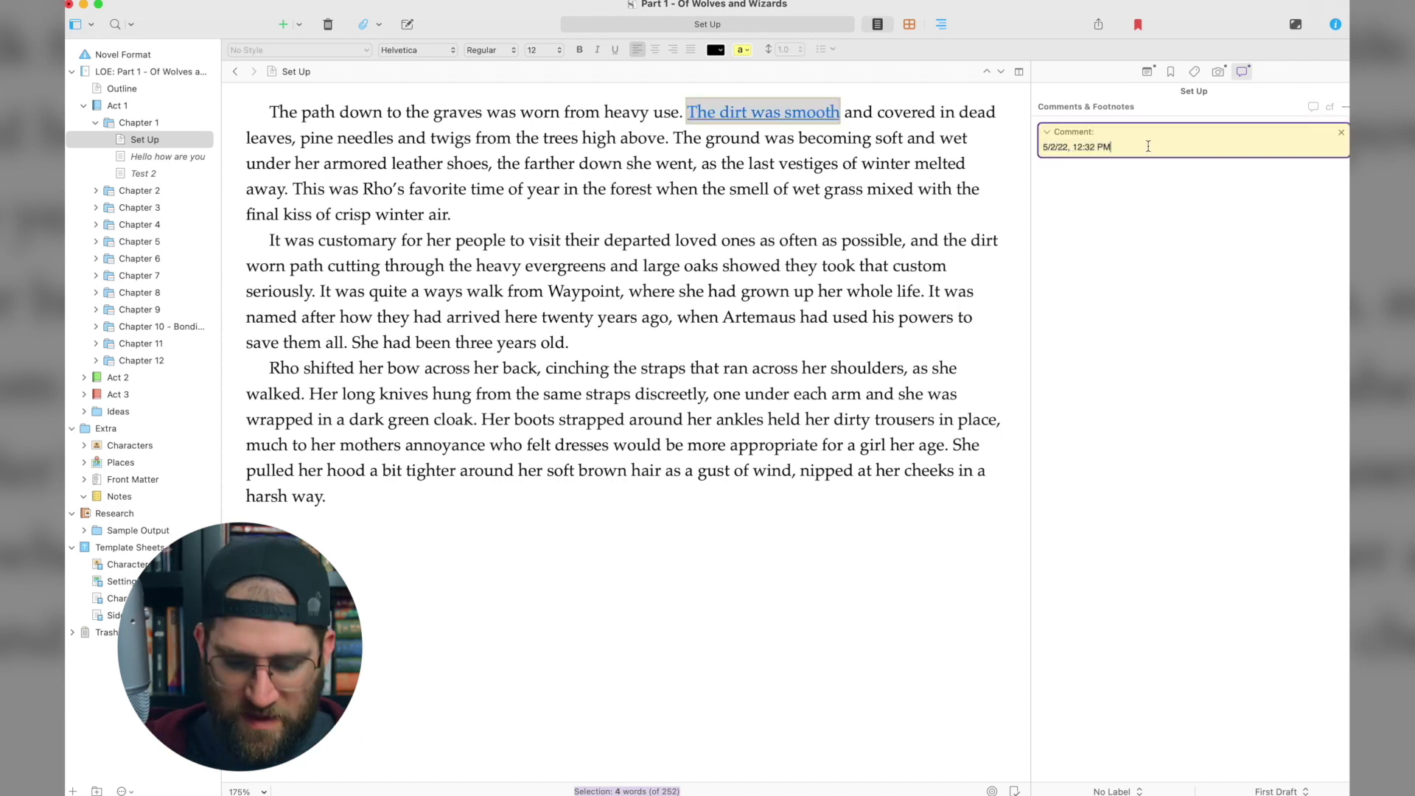
key(Return)
text(H)
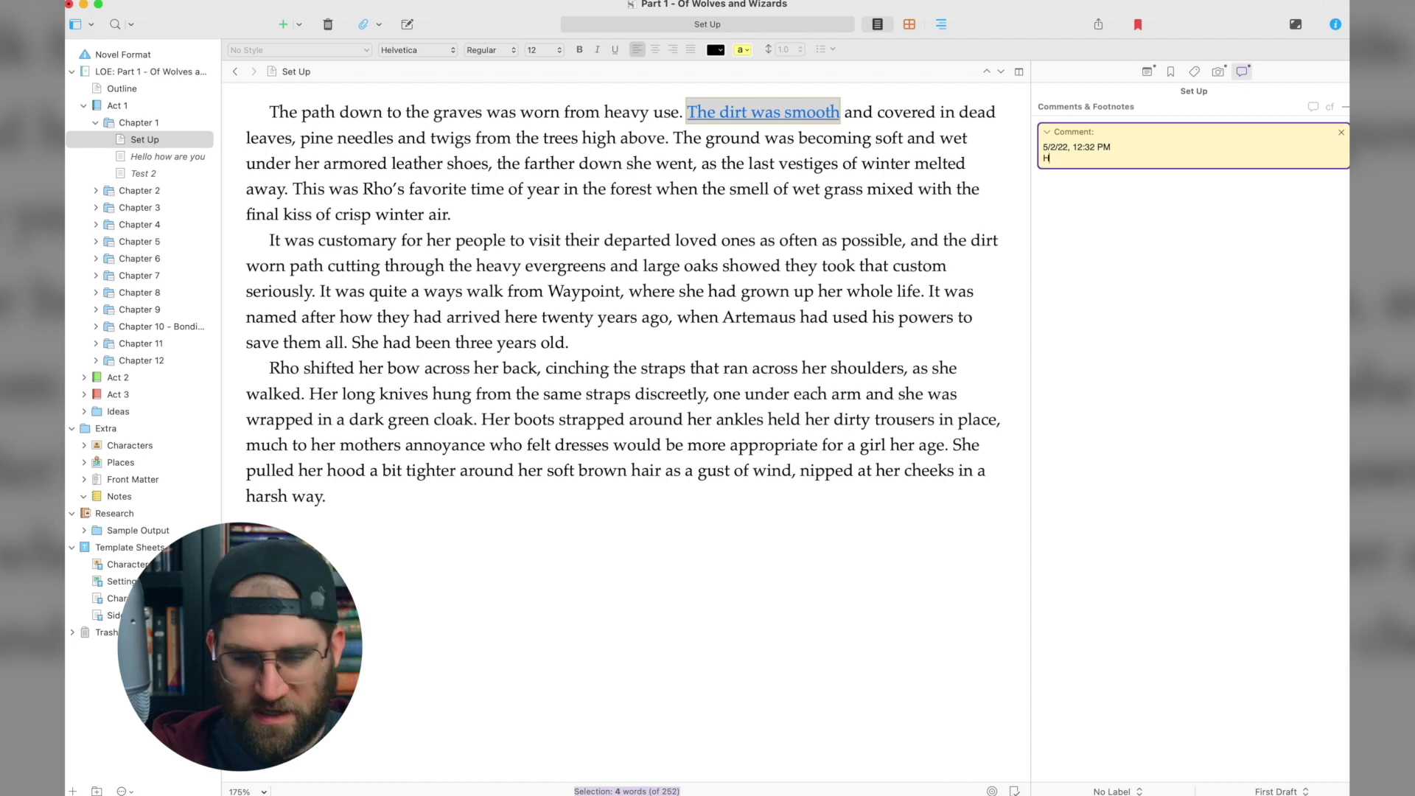
text(ello this talks about dirt)
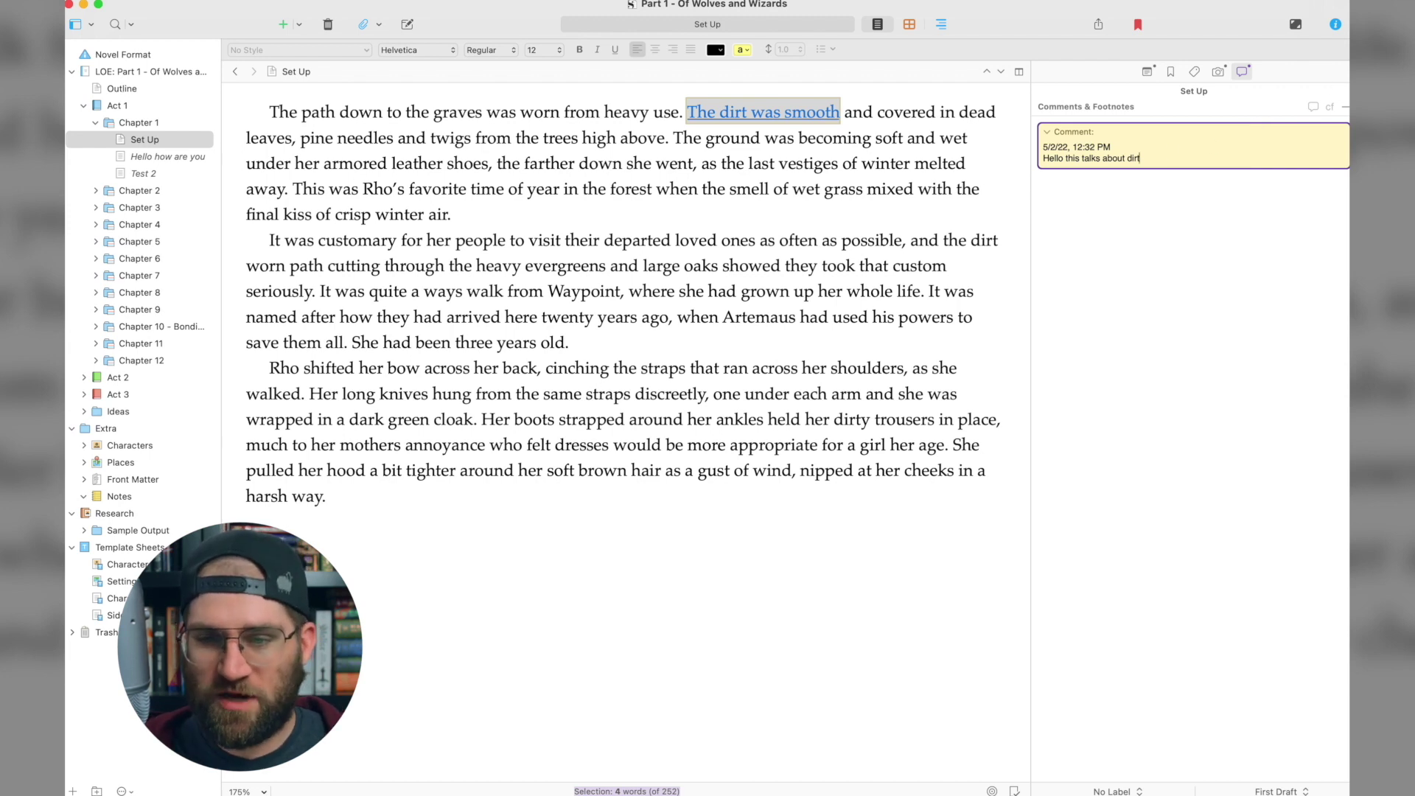
key(Escape)
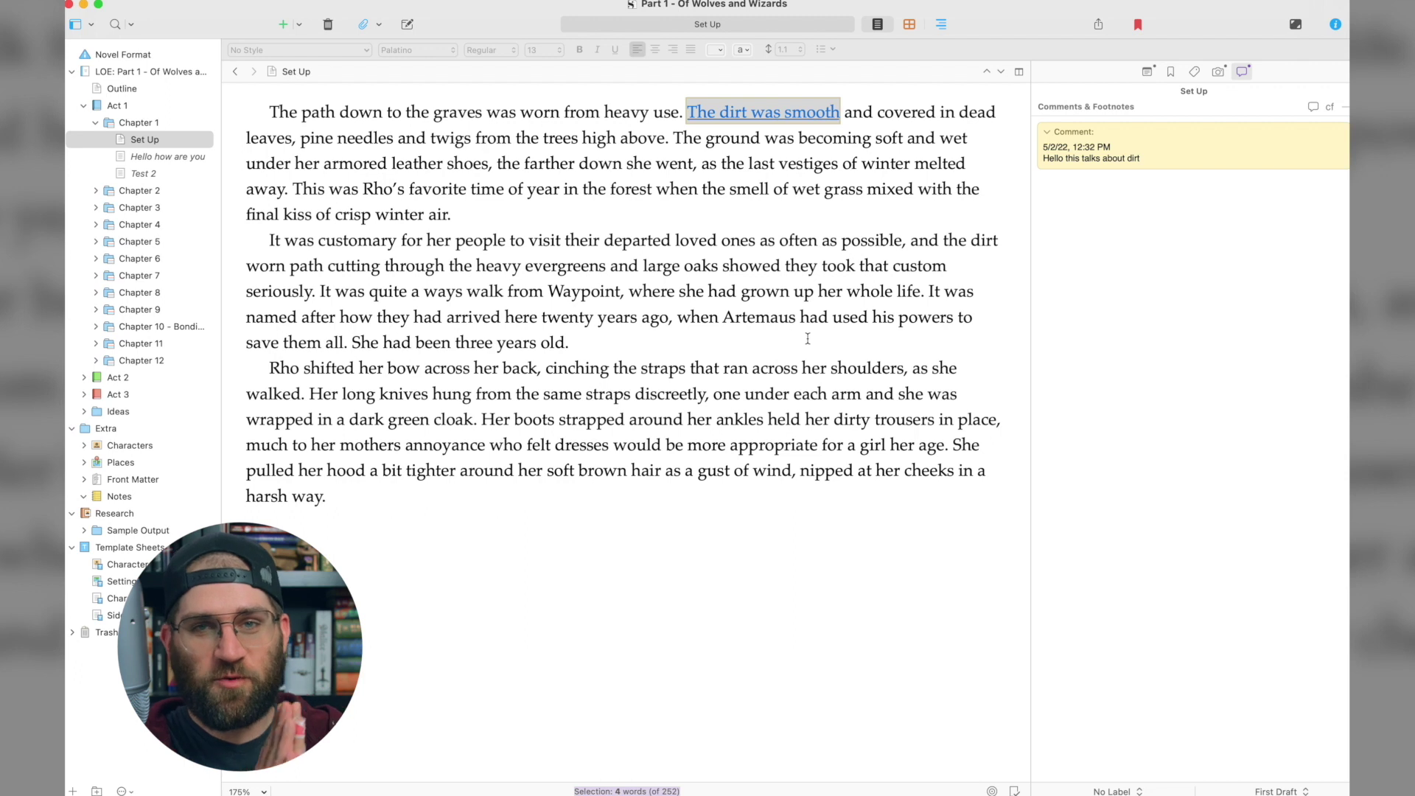